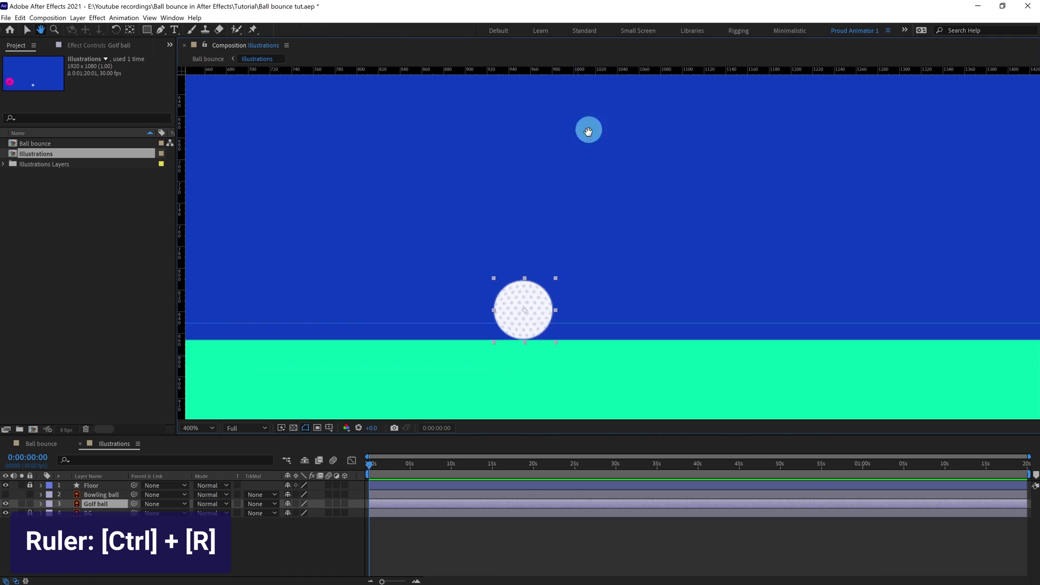
Place a horizontal ruler guide along the top edge of the green floor.
left_click_drag(527, 278, 526, 294)
scroll(526, 293, "down", 3)
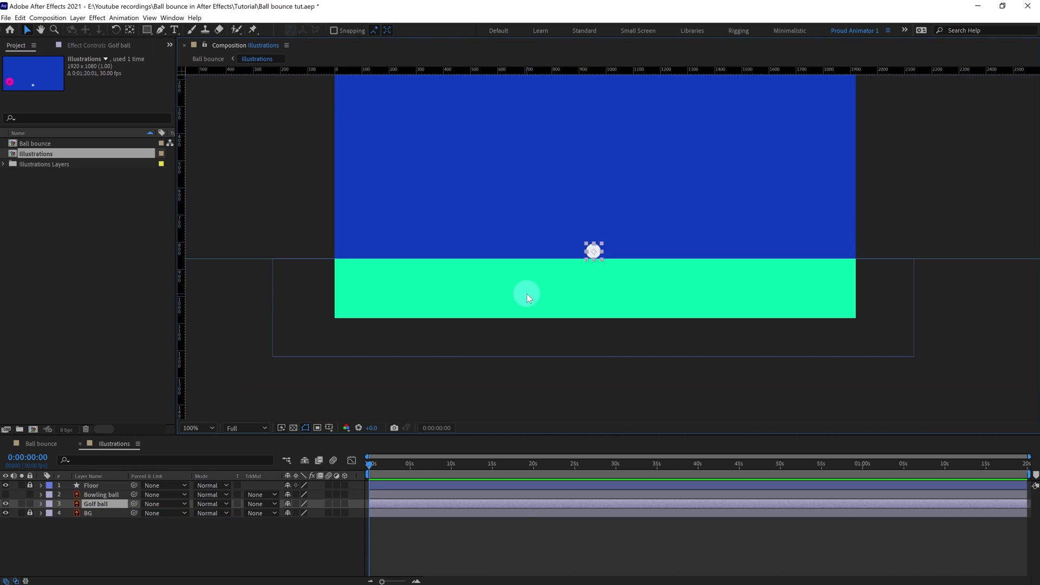
scroll(527, 293, "up", 3)
scroll(529, 292, "down", 1)
left_click_drag(587, 197, 536, 225)
key("v")
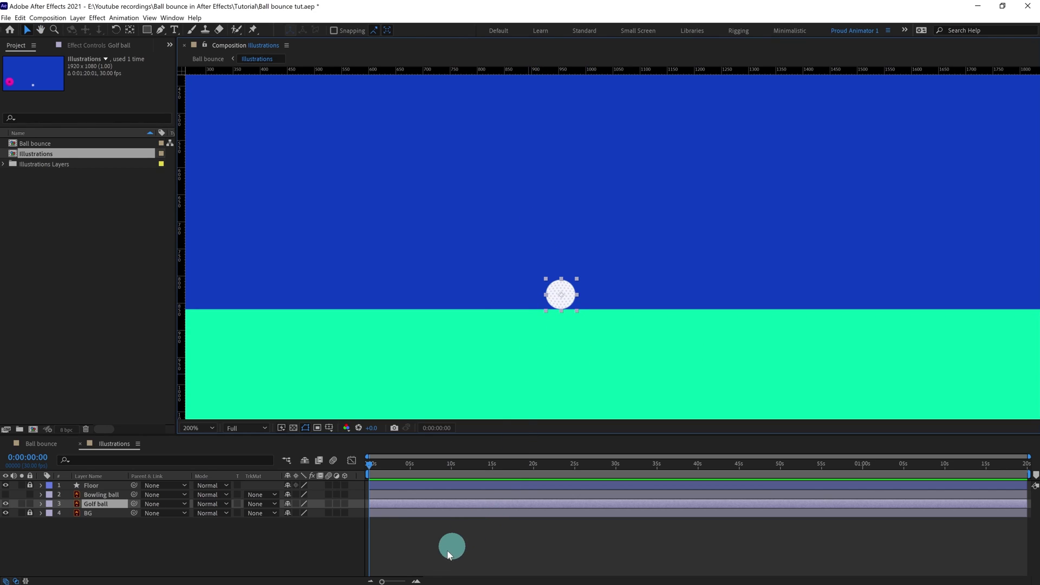
Add a new null object above the Golf ball layer in the Illustrations composition.
left_click(428, 551)
left_click(90, 507)
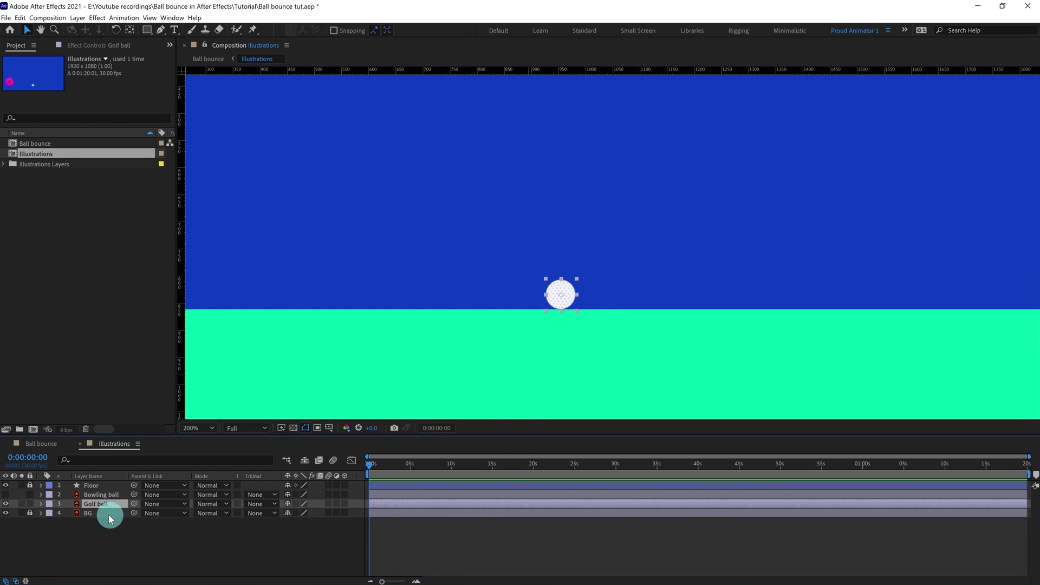
right_click(106, 527)
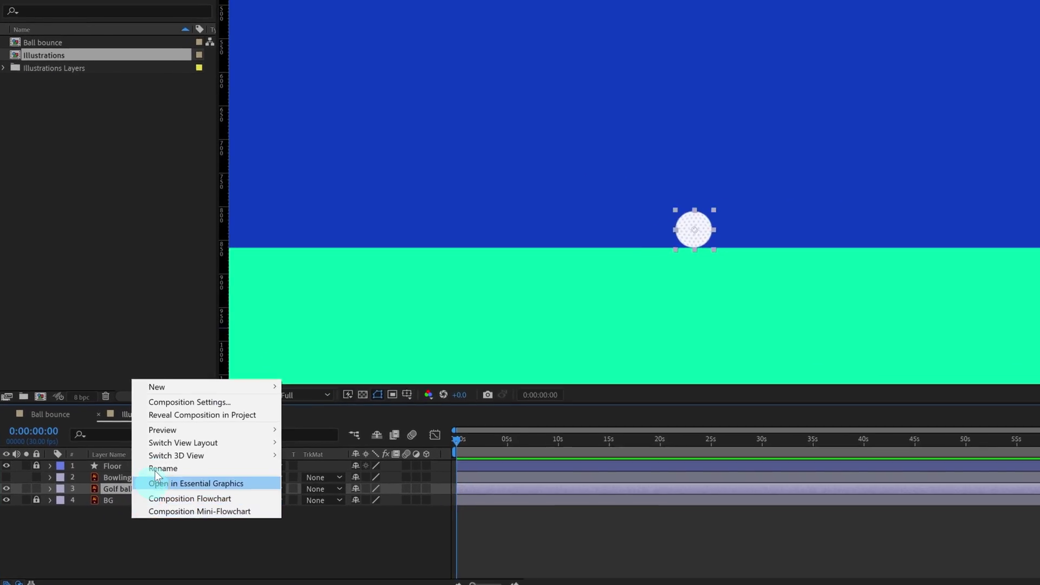
mouse_move(210, 422)
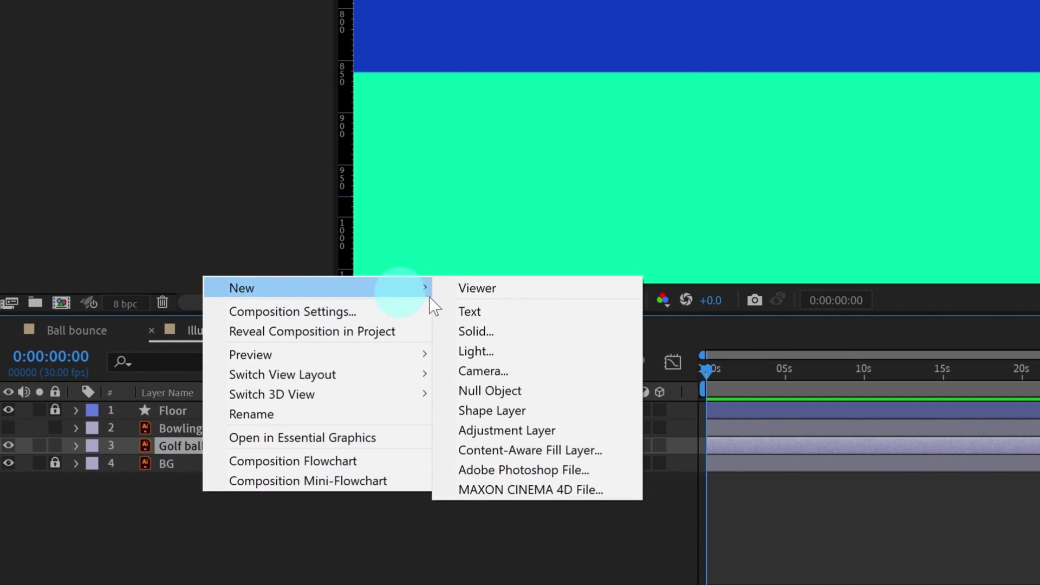
left_click(502, 394)
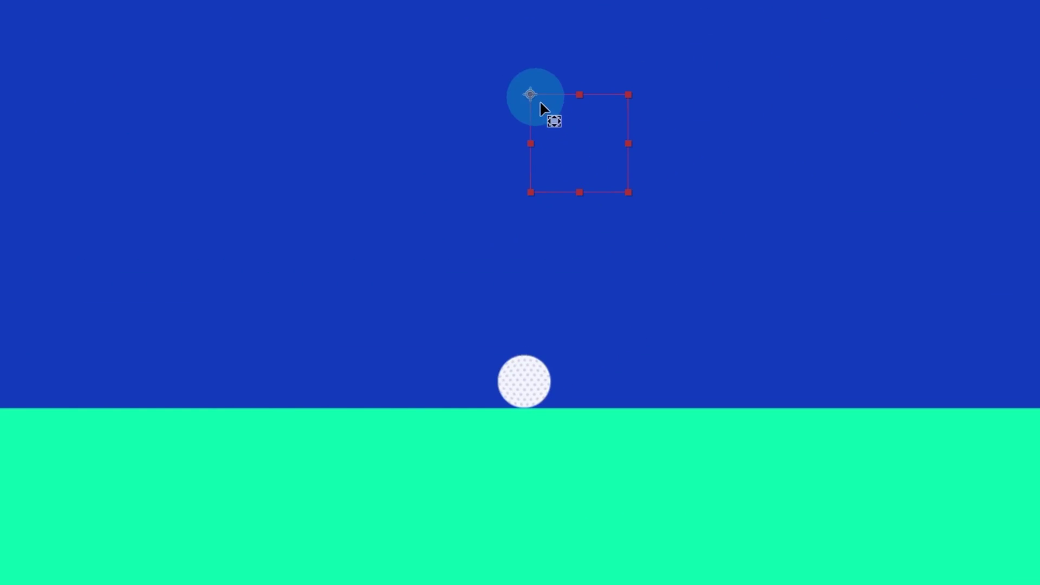
Move the null's anchor point to its bottom centre and place the null, scaled down, where the golf ball touches the floor.
left_click_drag(540, 103, 575, 175)
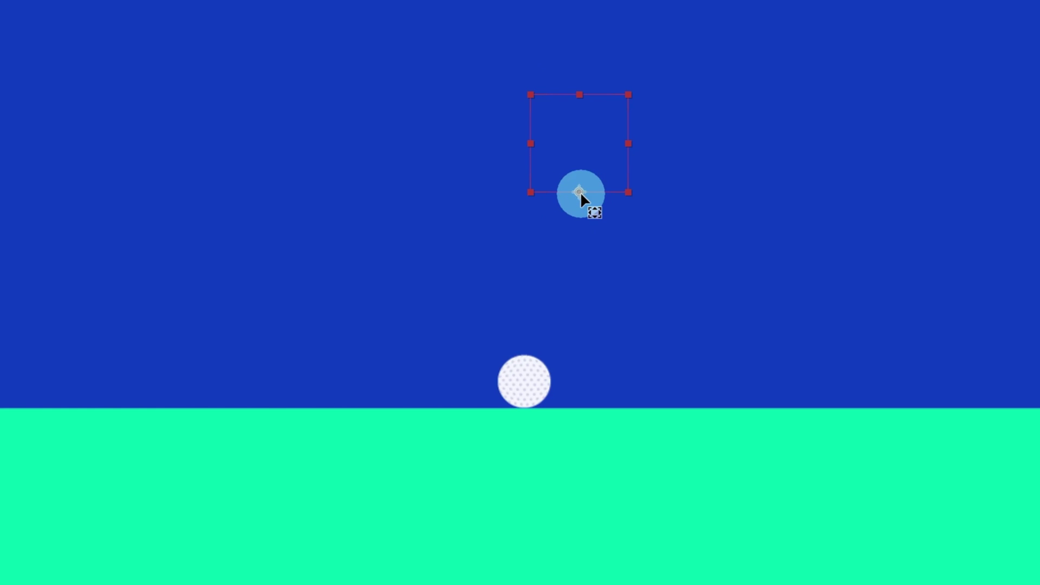
left_click_drag(582, 196, 525, 408)
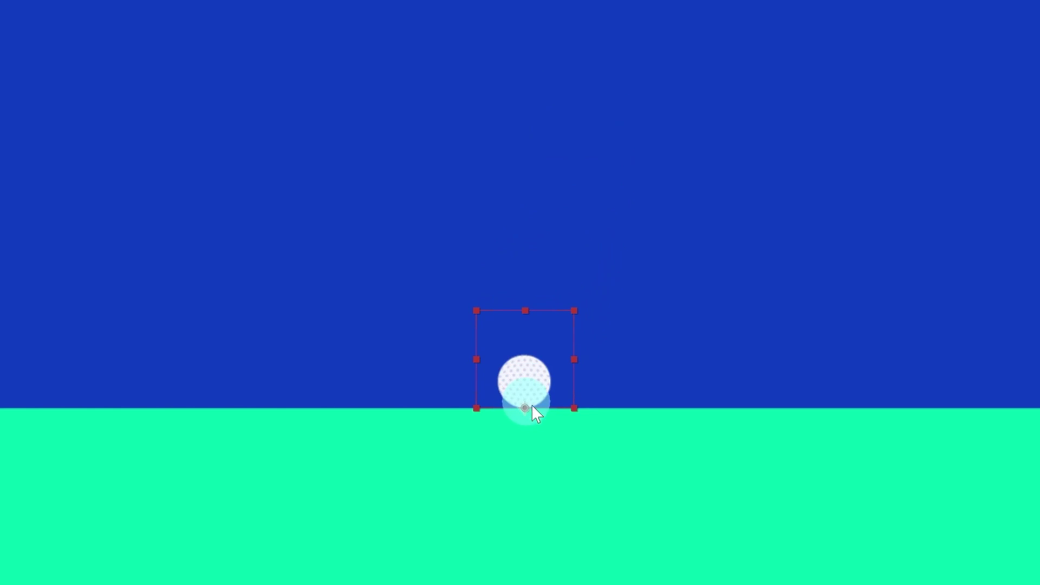
left_click_drag(431, 325, 444, 477)
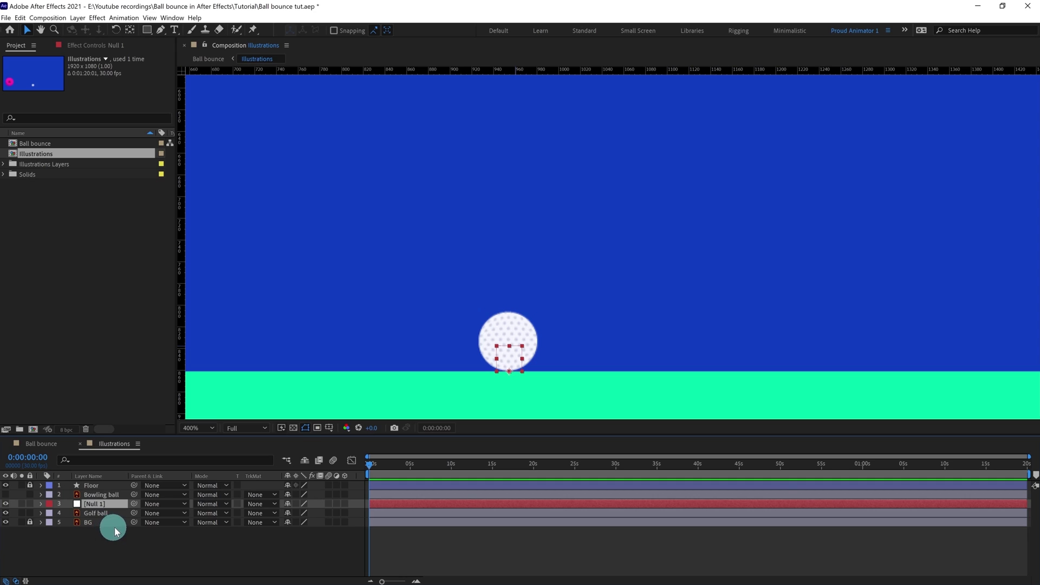
Rename the null as "Golf ball" and parent the golf ball illustration layer to it.
type("Golf ball")
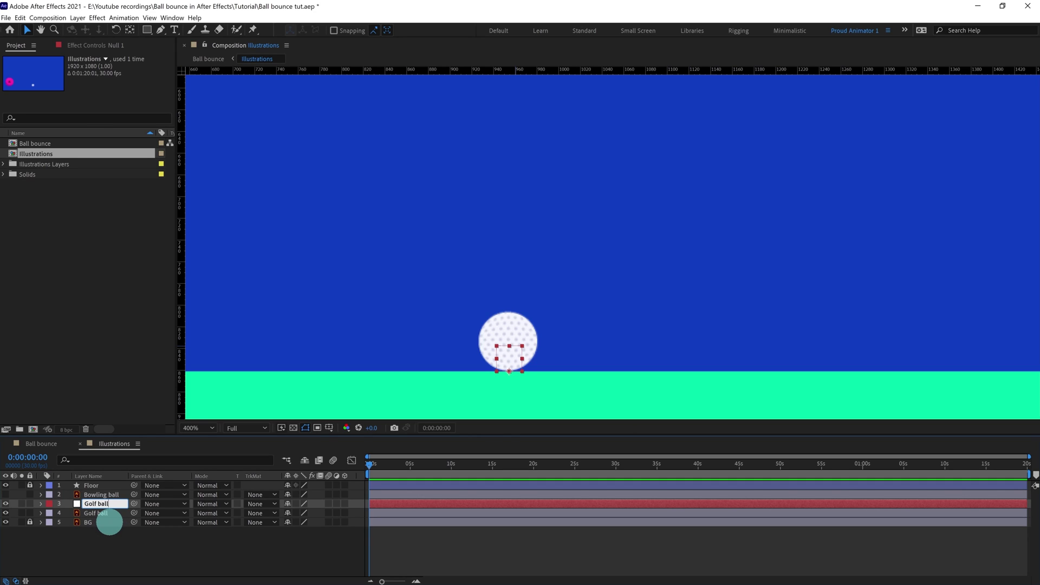
key("Return")
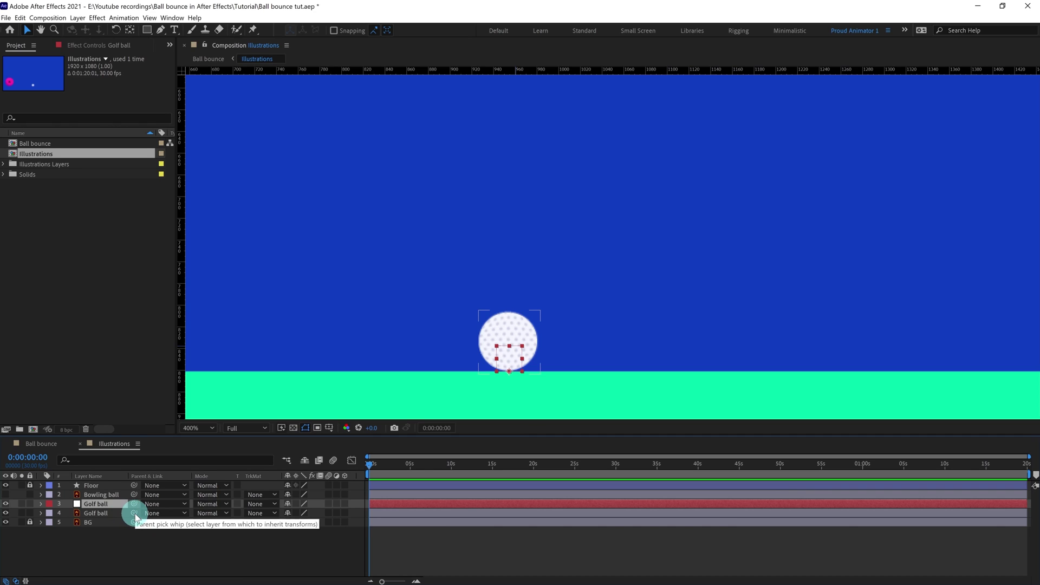
left_click(99, 515)
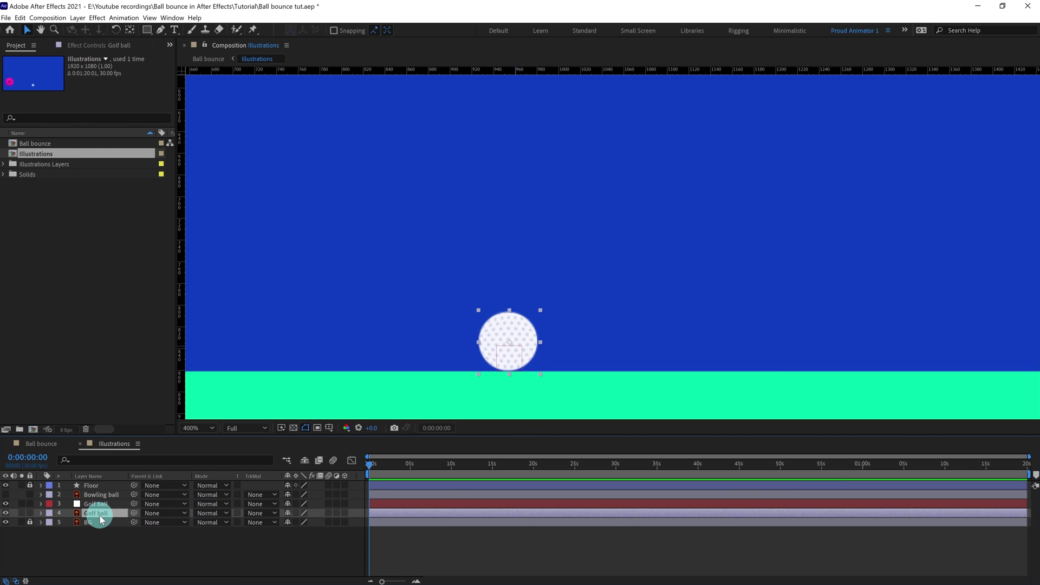
left_click_drag(133, 517, 96, 503)
Try moving the null in the composition to test the parent link, and undo the move.
left_click_drag(507, 357, 489, 333)
key("ctrl+z")
scroll(537, 326, "down", 1)
scroll(537, 326, "down", 1)
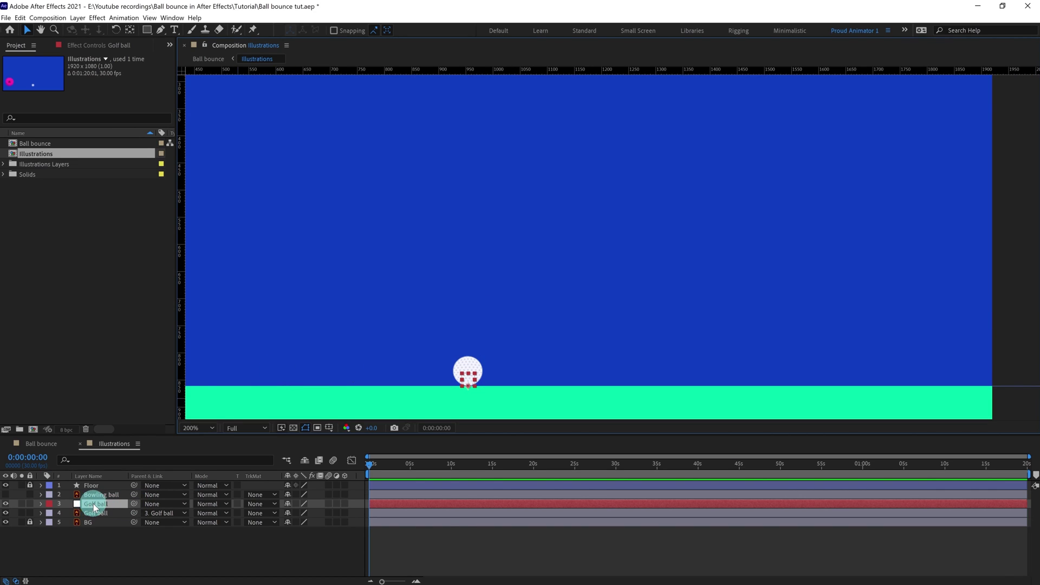
Separate the Golf ball null's Position into X and Y dimensions and start keyframing Y Position at frame 0.
key("p")
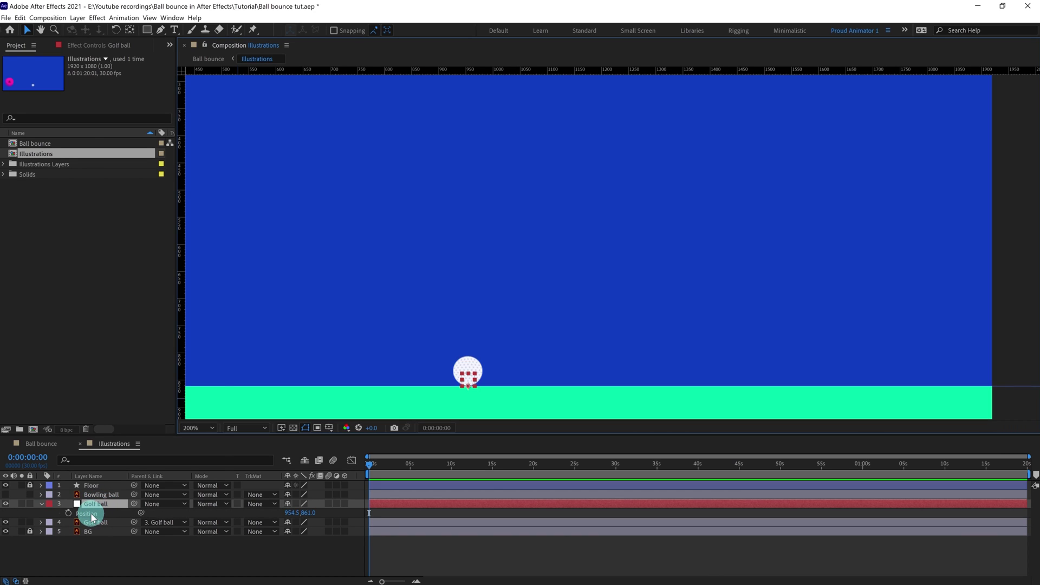
right_click(92, 517)
left_click(116, 397)
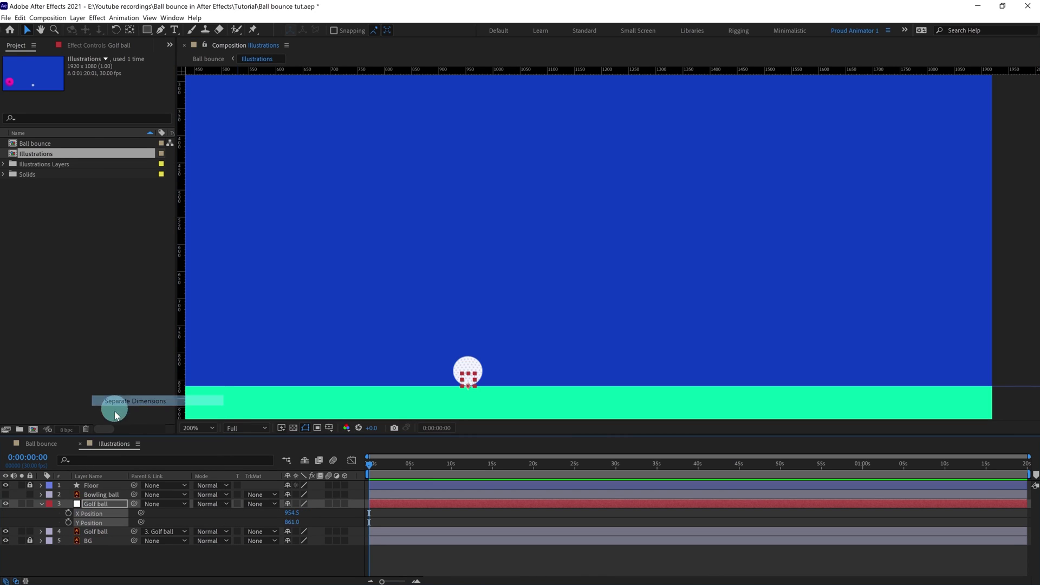
left_click(49, 519)
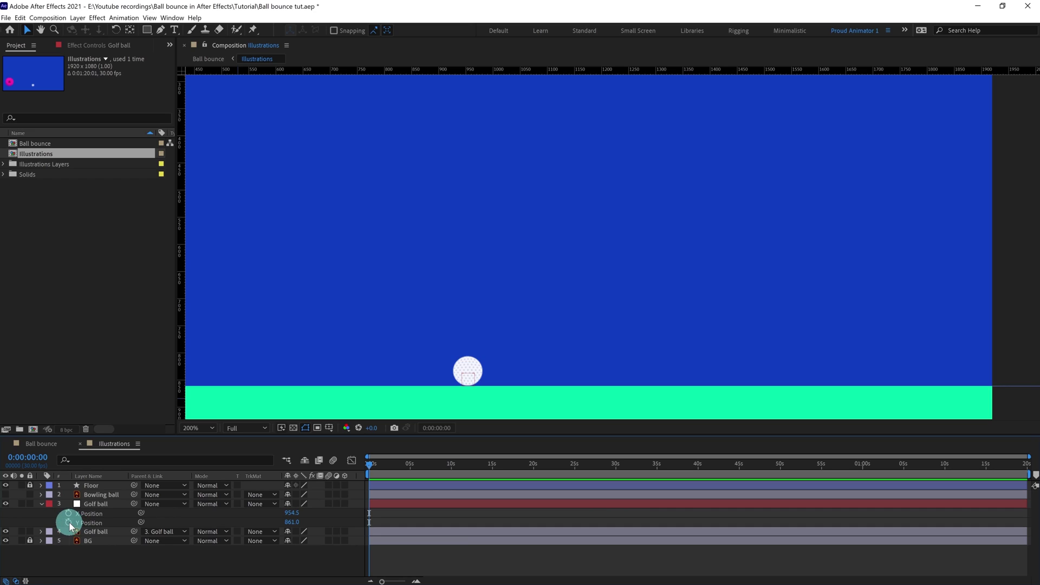
left_click(68, 522)
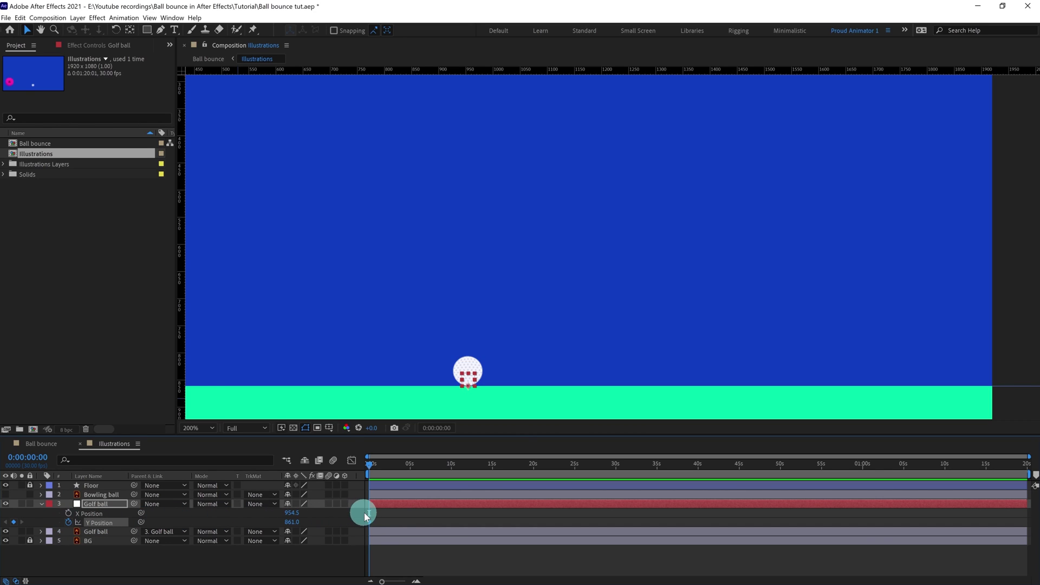
Advance 12 frames and add a Y Position keyframe to the null at 0:00:00:12 with the ball on the floor.
left_click(26, 458)
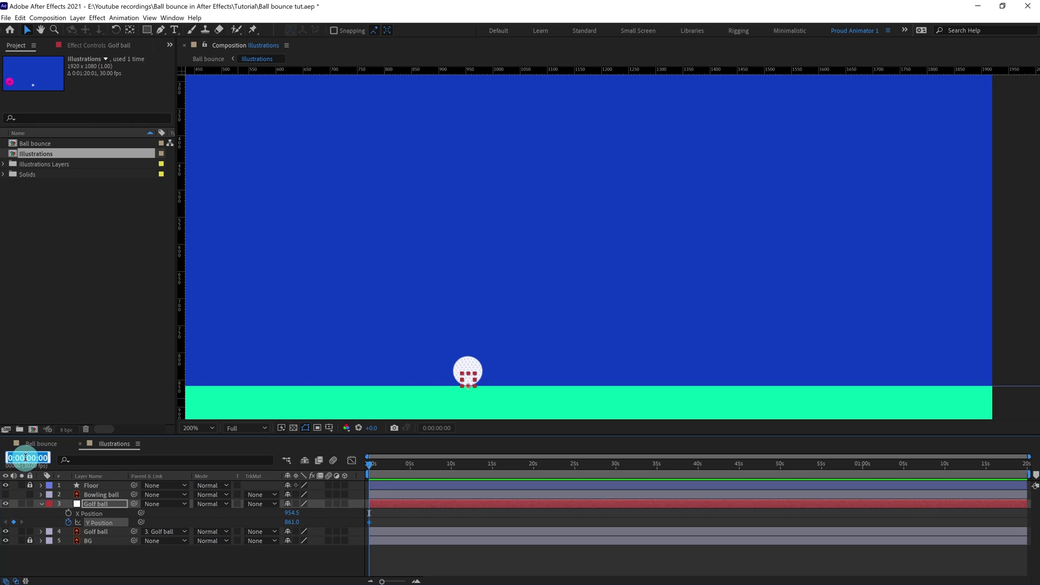
type("+12")
key("Return")
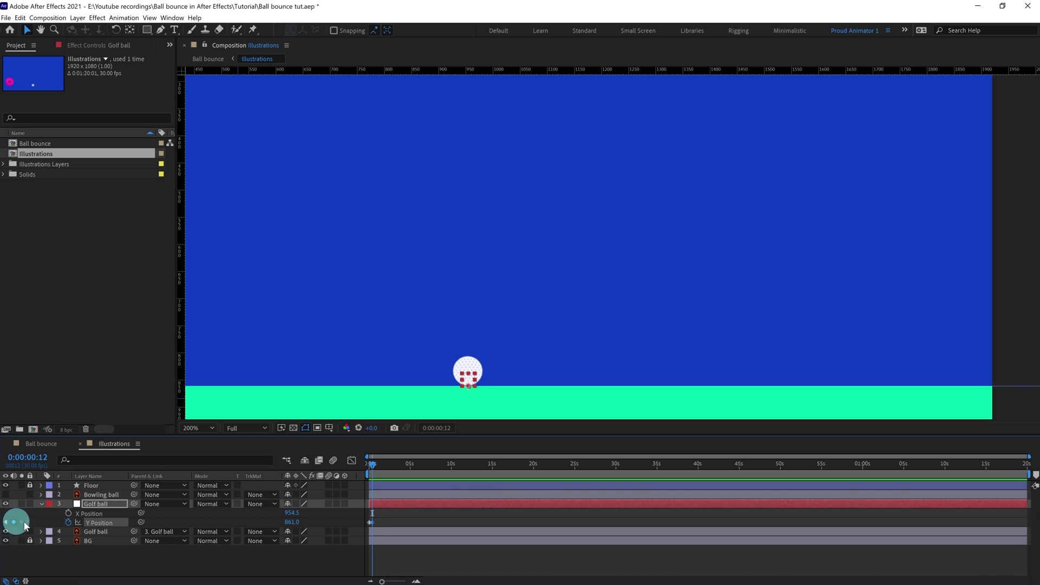
key("equal")
key("equal")
key("equal")
key("equal")
key("equal")
key("equal")
At frame 0, raise the Golf ball null straight up to a Y Position of about 193.
key("space")
key("v")
key("Home")
left_click_drag(469, 381, 486, 154)
scroll(486, 156, "down", 1)
key("space")
left_click_drag(482, 190, 553, 255)
scroll(495, 272, "up", 1)
key("space")
key("v")
left_click_drag(469, 296, 477, 154)
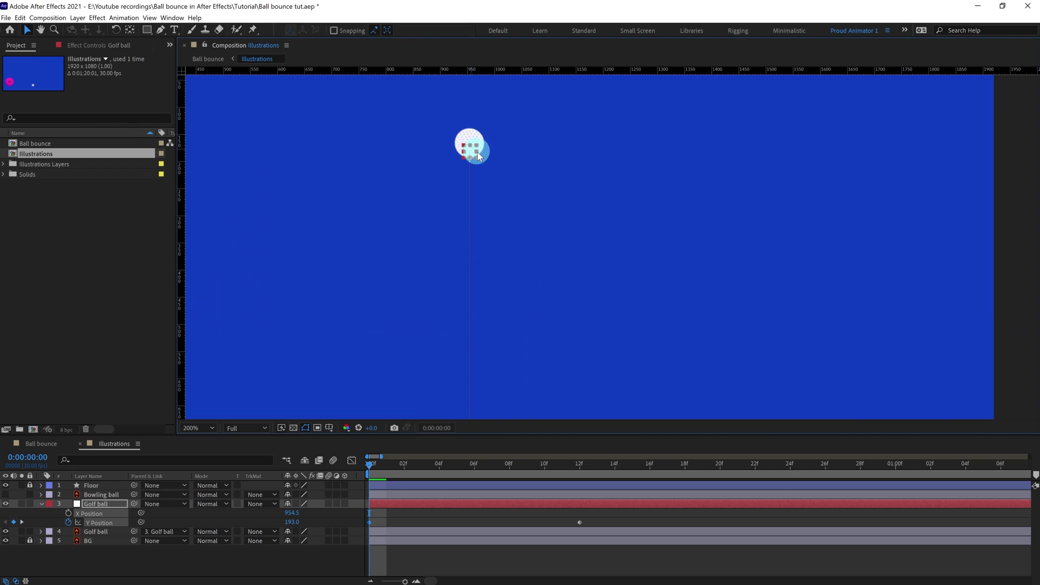
Apply Easy Ease to both Y Position keyframes of the Golf ball null.
scroll(492, 178, "down", 2)
scroll(494, 179, "up", 1)
key("space")
left_click_drag(528, 202, 509, 191)
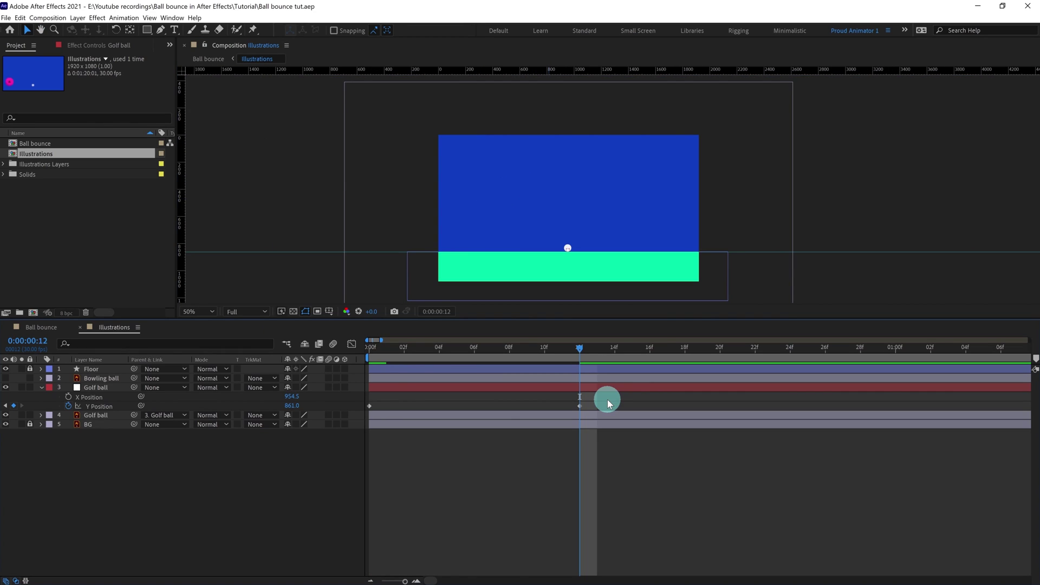
left_click_drag(607, 398, 345, 441)
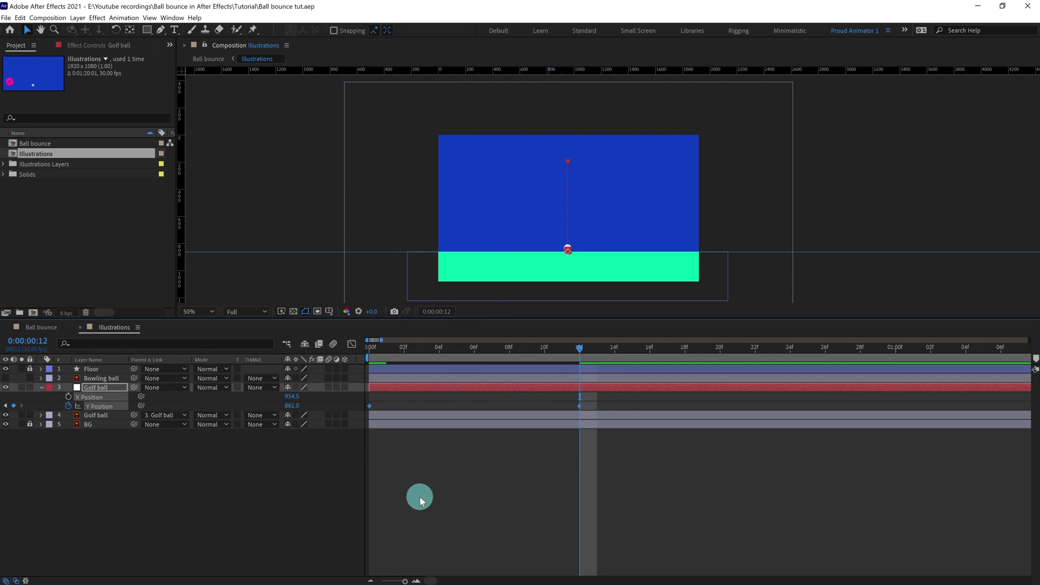
key("F9")
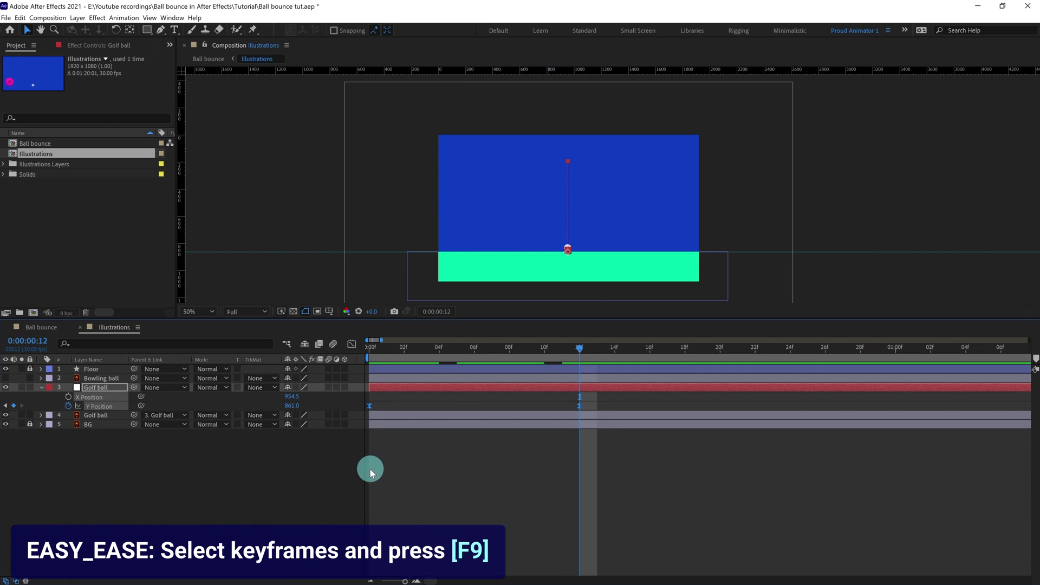
In the value graph, pull the frame 12 keyframe's incoming handle to near vertical so the ball accelerates into the floor.
left_click(352, 345)
left_click_drag(521, 384, 603, 448)
left_click(603, 572)
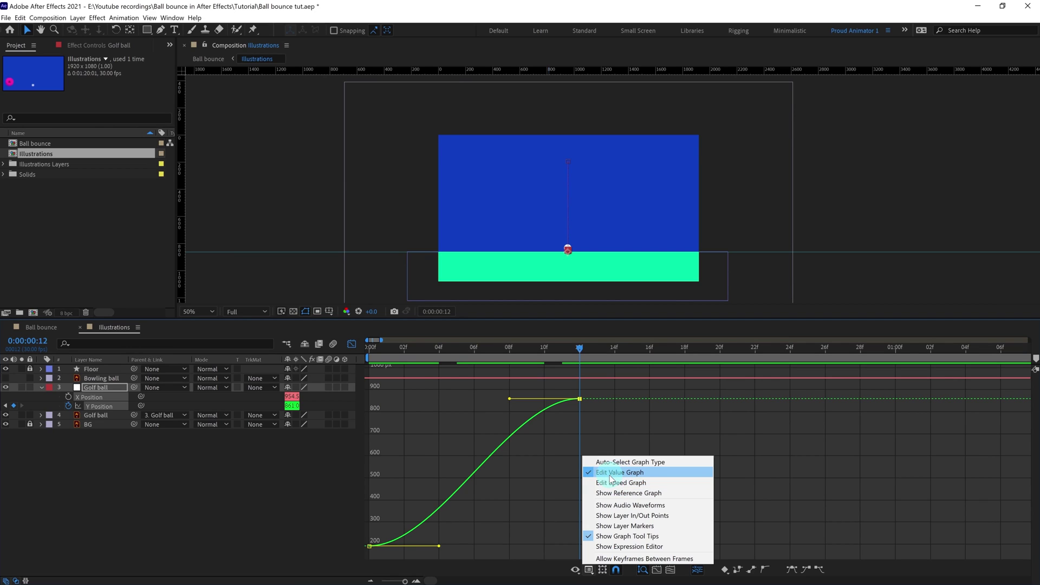
left_click(514, 404)
left_click_drag(509, 398, 594, 513)
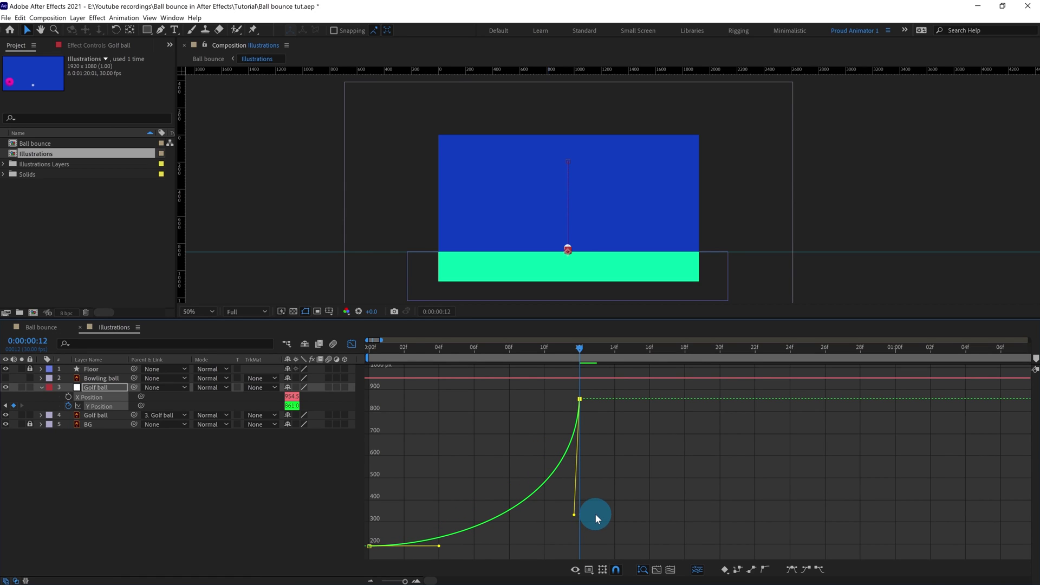
Preview the ball's fall from frame 0 and compare its motion with the curve up to frame 12.
left_click(370, 350)
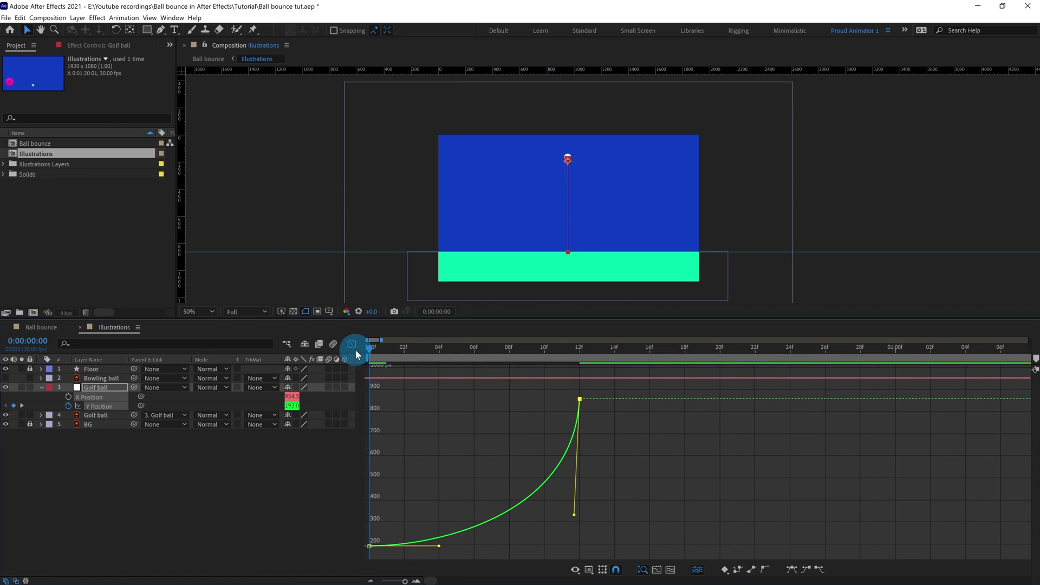
key("space")
left_click(377, 347)
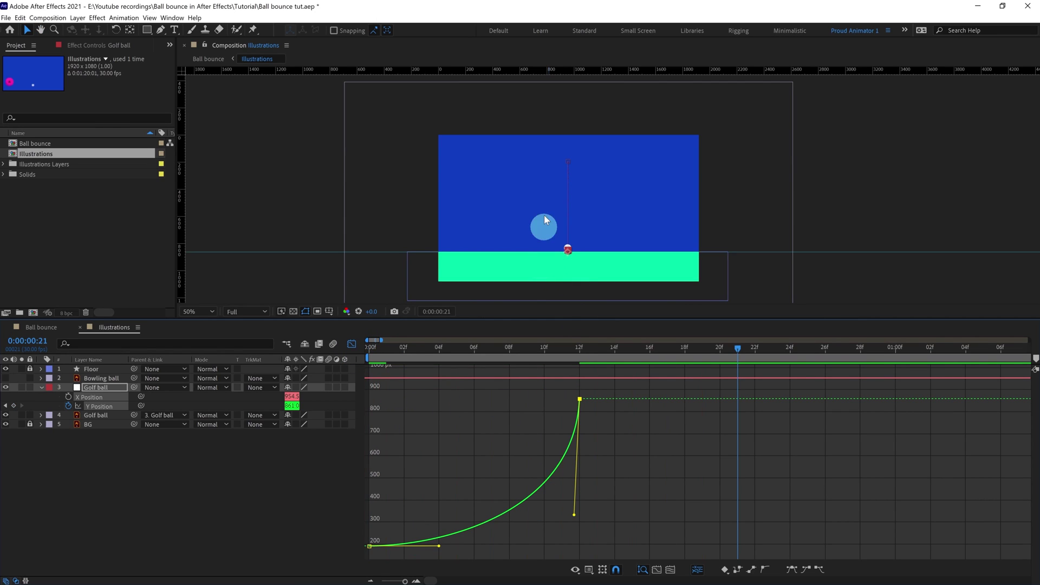
left_click(578, 348)
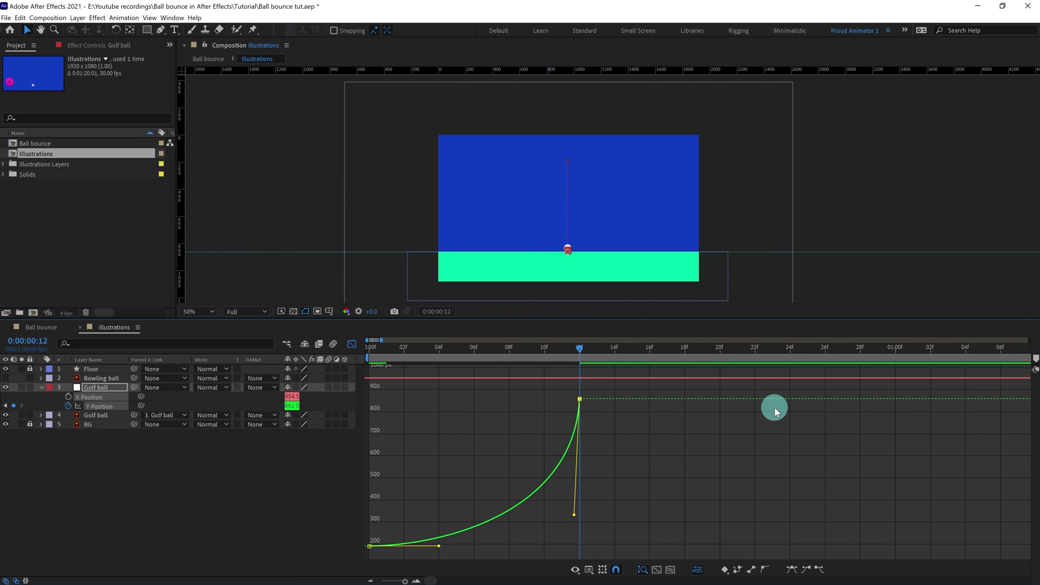
left_click_drag(382, 349, 580, 407)
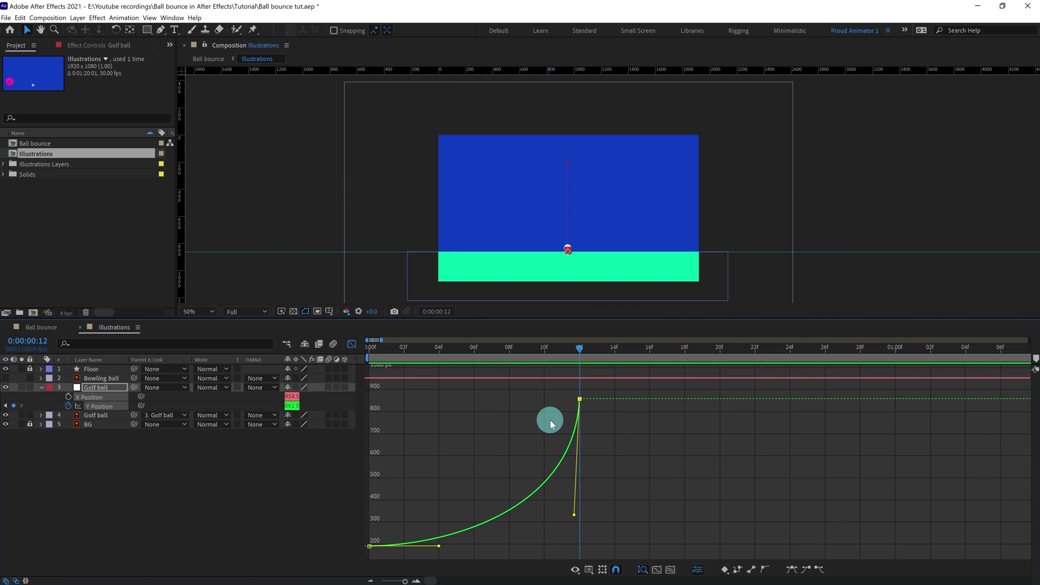
Advance 20 frames and add a floor-level Y Position keyframe at 0:00:01:02 for the end of the first bounce.
left_click(35, 344)
type("+2")
type("0")
key("Return")
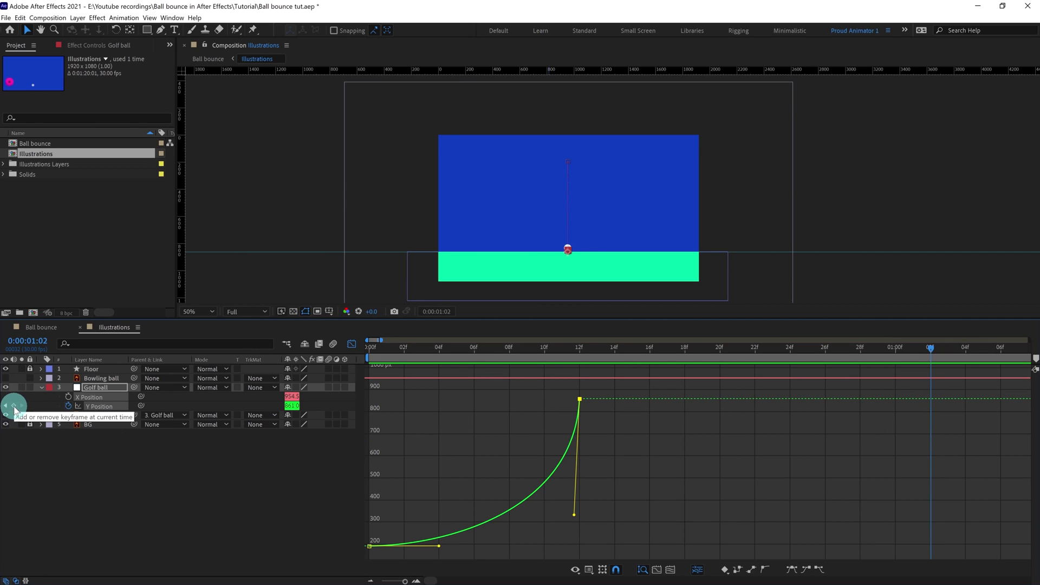
left_click(931, 399, "ctrl")
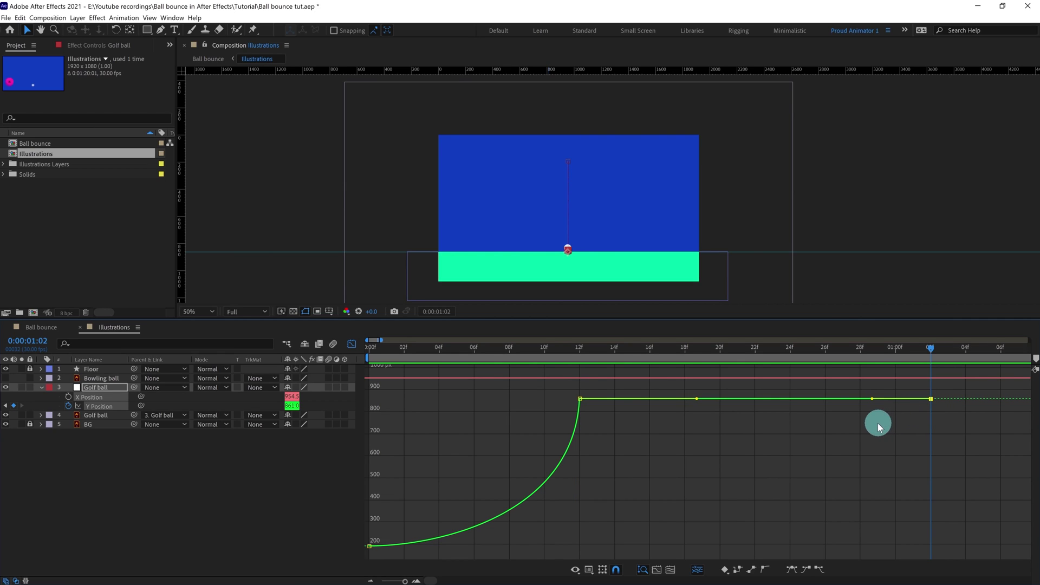
Bend the curve between 0:00:00:12 and 0:00:01:02 with both inner handles into a bounce arc peaking at about 575 px.
left_click_drag(872, 399, 856, 486)
left_click_drag(697, 399, 629, 490)
left_click(862, 492)
left_click_drag(856, 489, 868, 485)
left_click(632, 492)
left_click_drag(631, 492, 644, 482)
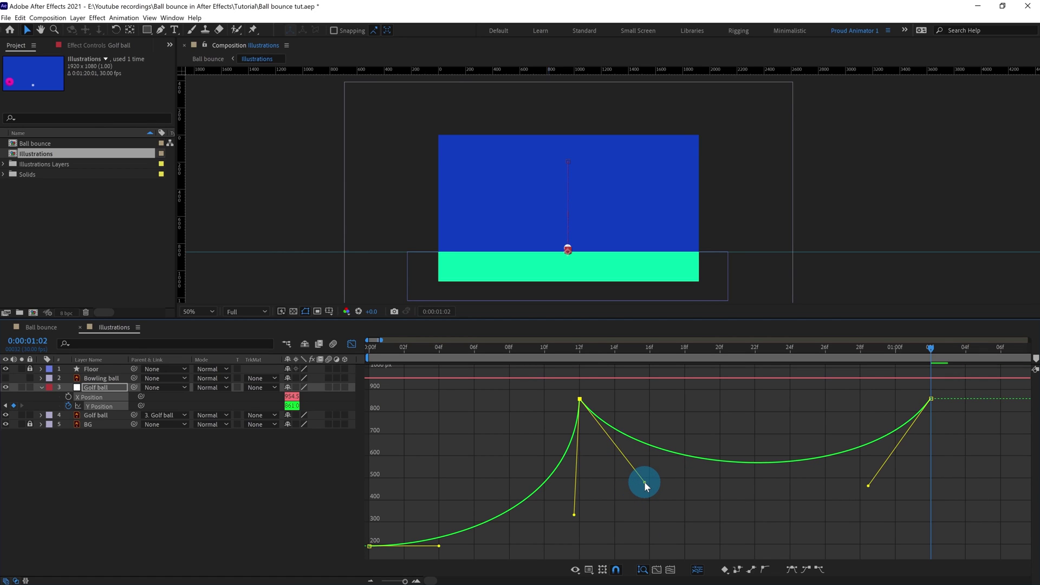
left_click(410, 557)
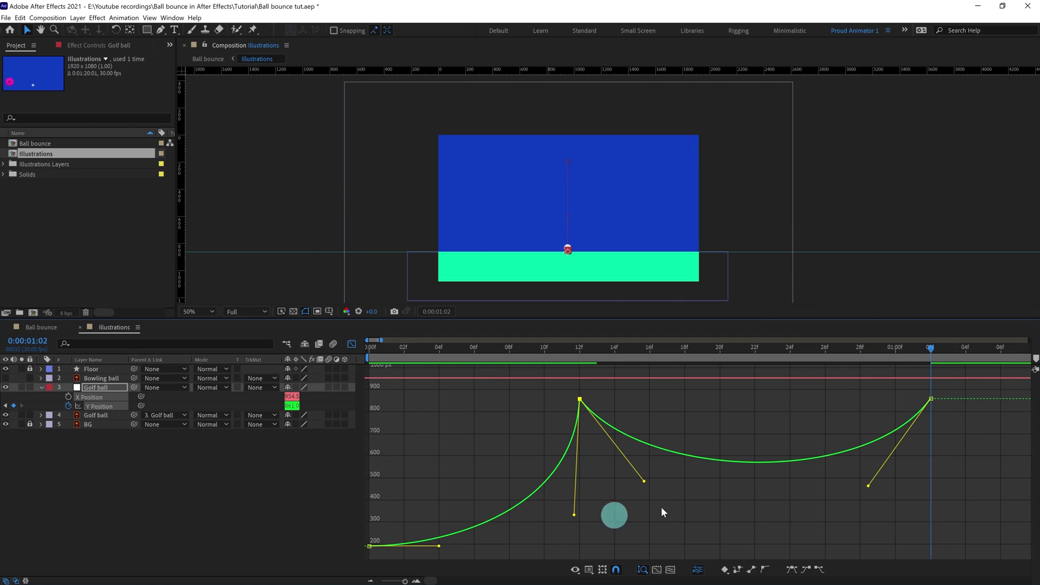
Shorten both inner handles evenly to make a lower, symmetrical bounce arc peaking at about 650 px.
left_click_drag(644, 481, 619, 449)
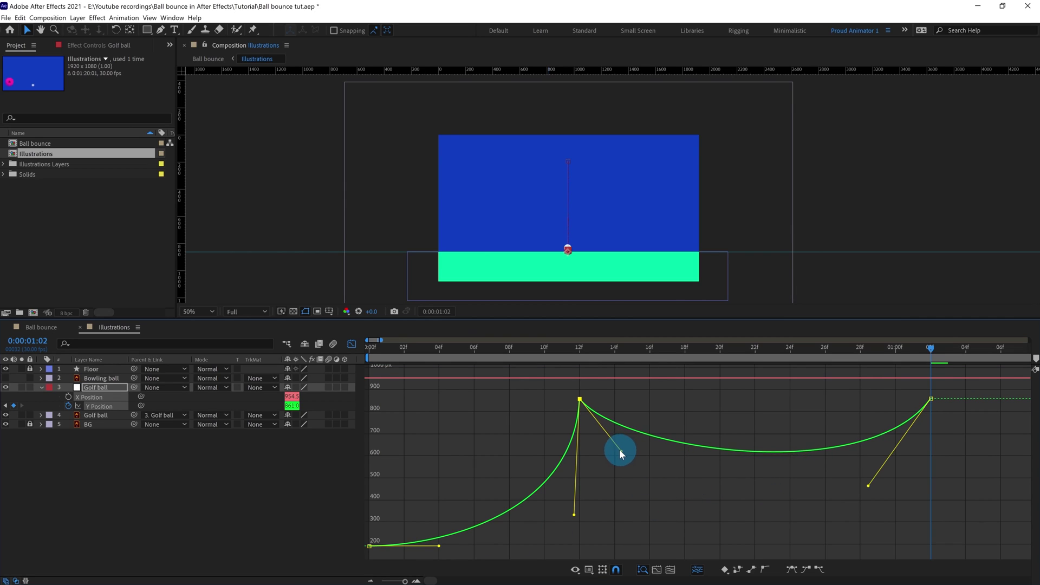
left_click_drag(868, 485, 864, 465)
left_click_drag(618, 449, 624, 456)
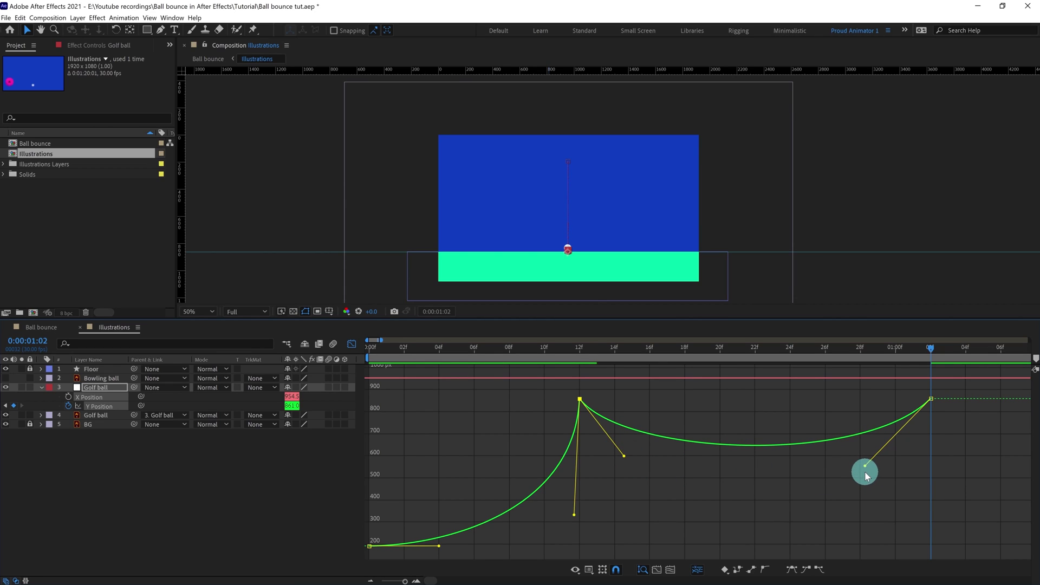
Shorten the first bounce's handles slightly so its arc peaks at about 660 px, and deselect the layer.
left_click_drag(865, 466, 873, 459)
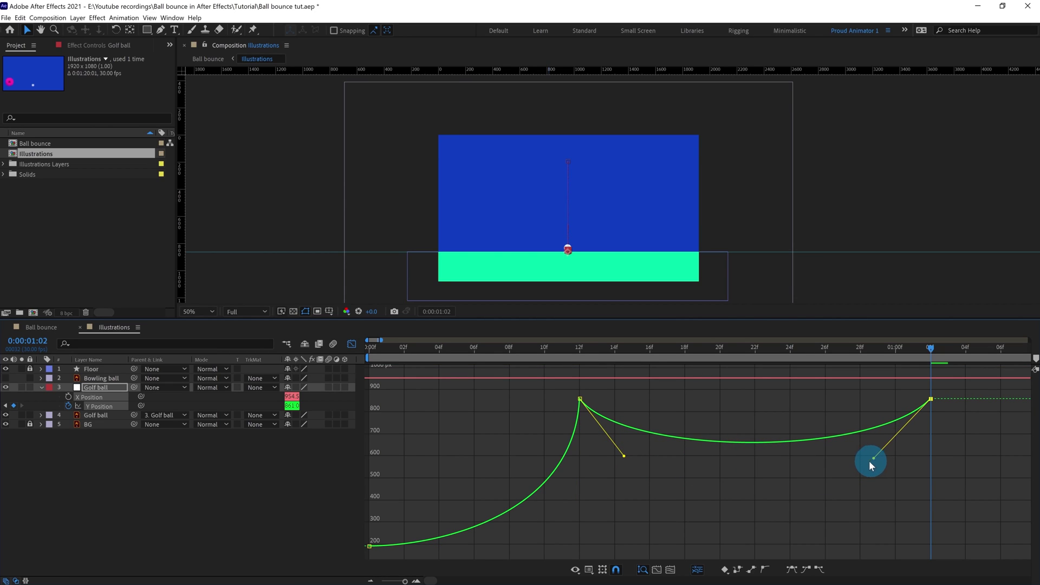
left_click(625, 458)
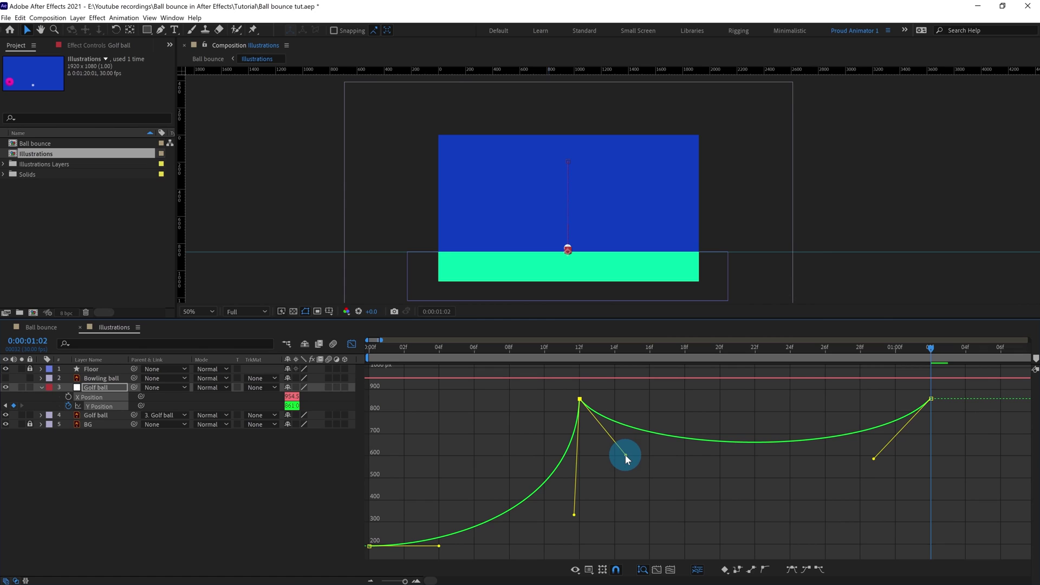
left_click(265, 472)
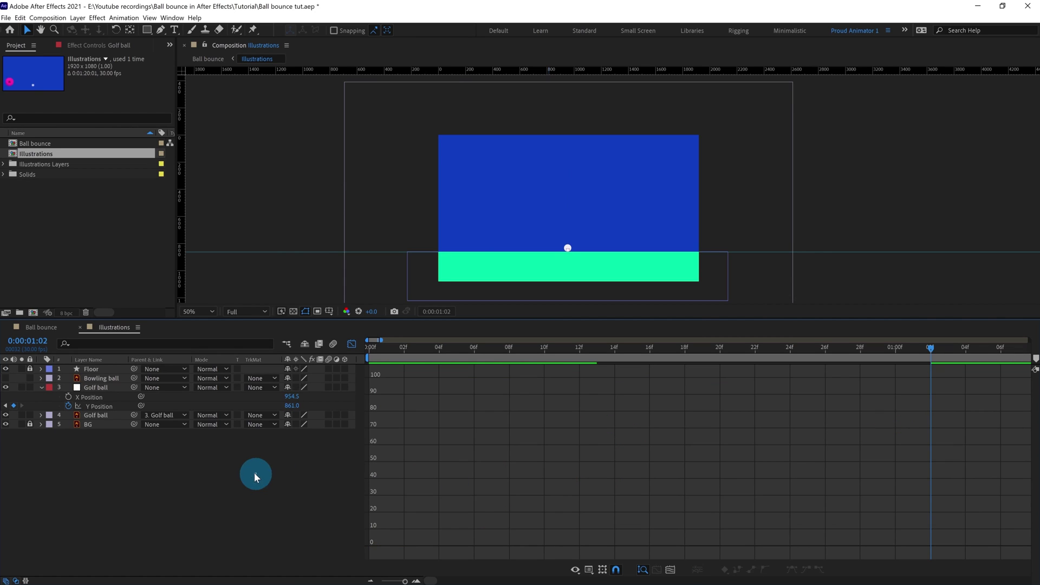
Advance 12 frames and add a floor-level Y Position keyframe at 0:00:01:14 for the end of the second bounce.
left_click(93, 406)
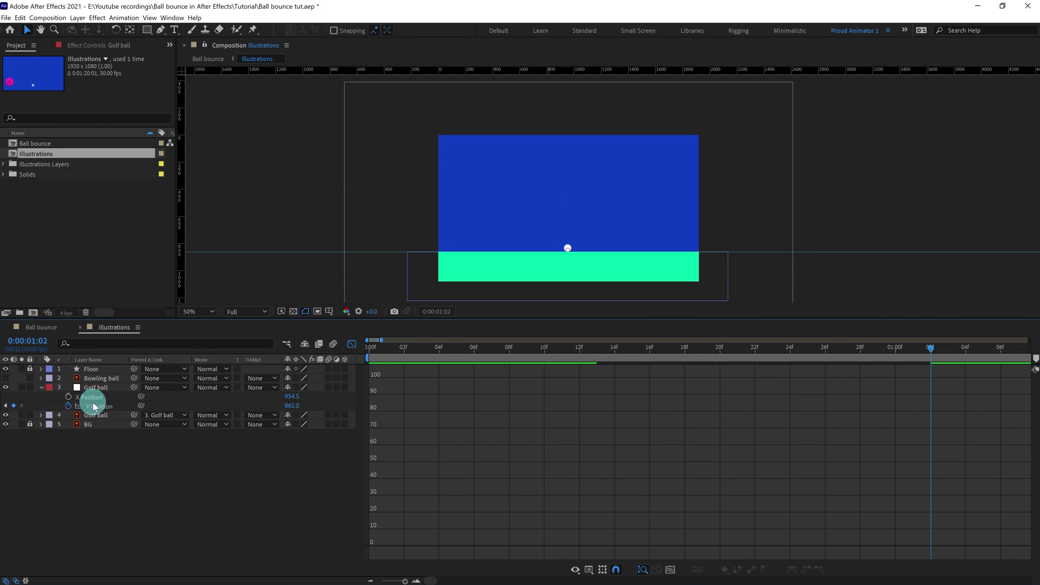
left_click(27, 341)
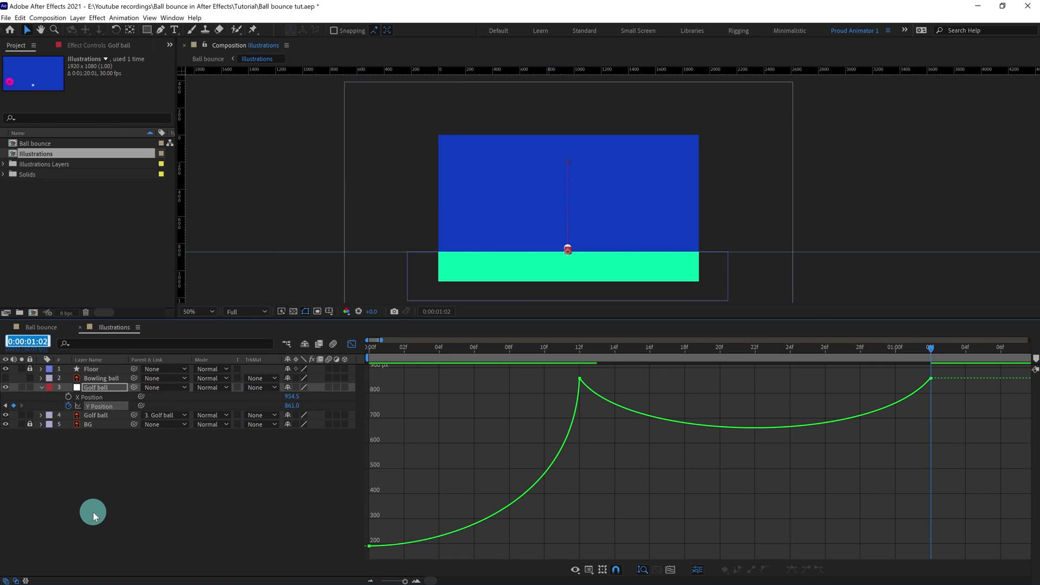
type("+12")
key("Return")
scroll(713, 483, "down", 3)
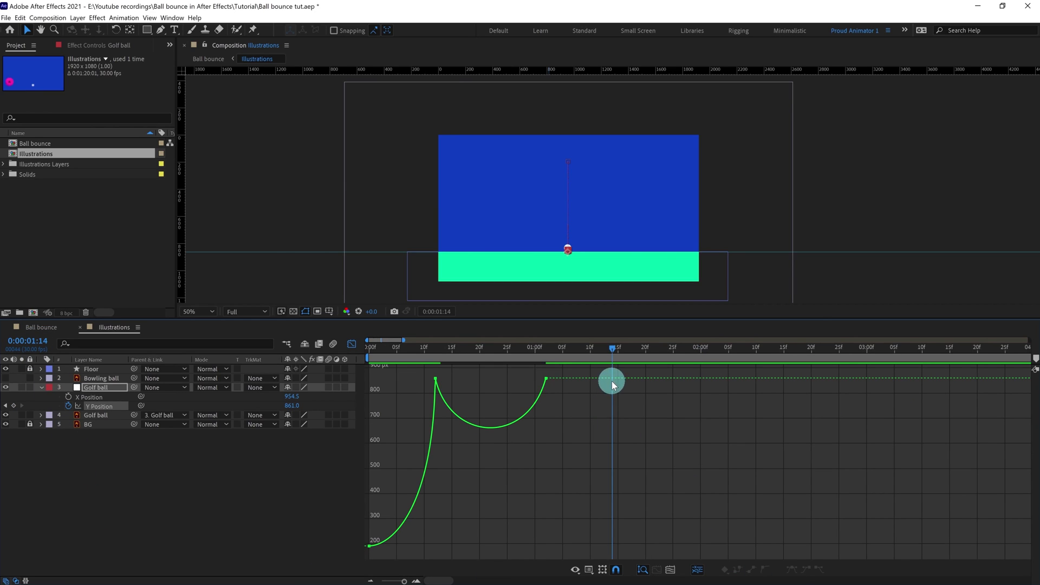
left_click(611, 378, "ctrl")
Bend the curve between 0:00:01:02 and 0:00:01:14 with both inner handles into a symmetrical bounce arc peaking at about 811 px.
left_click_drag(601, 379, 563, 399)
key("ctrl+z")
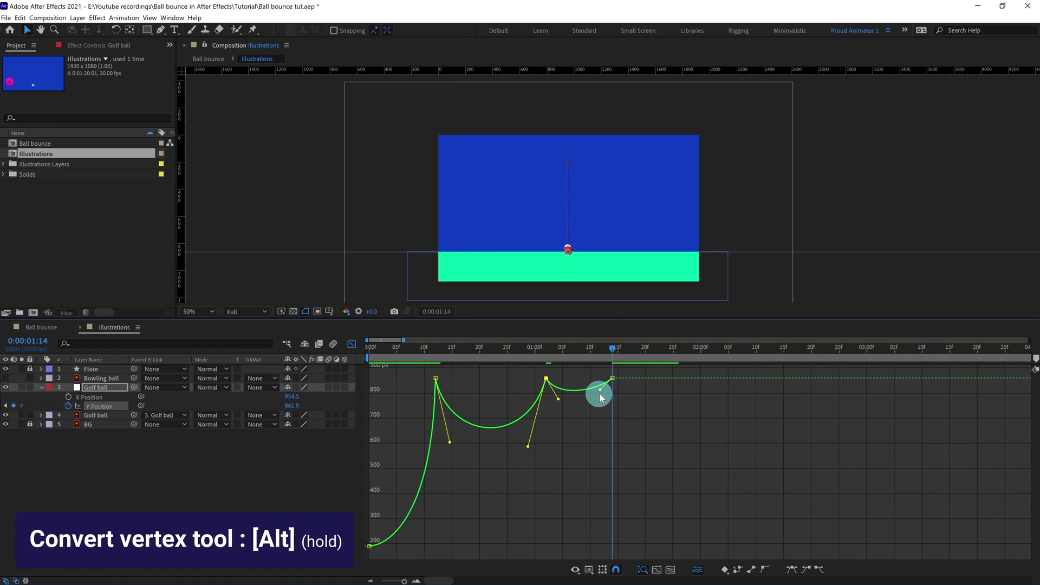
left_click_drag(600, 390, 600, 394)
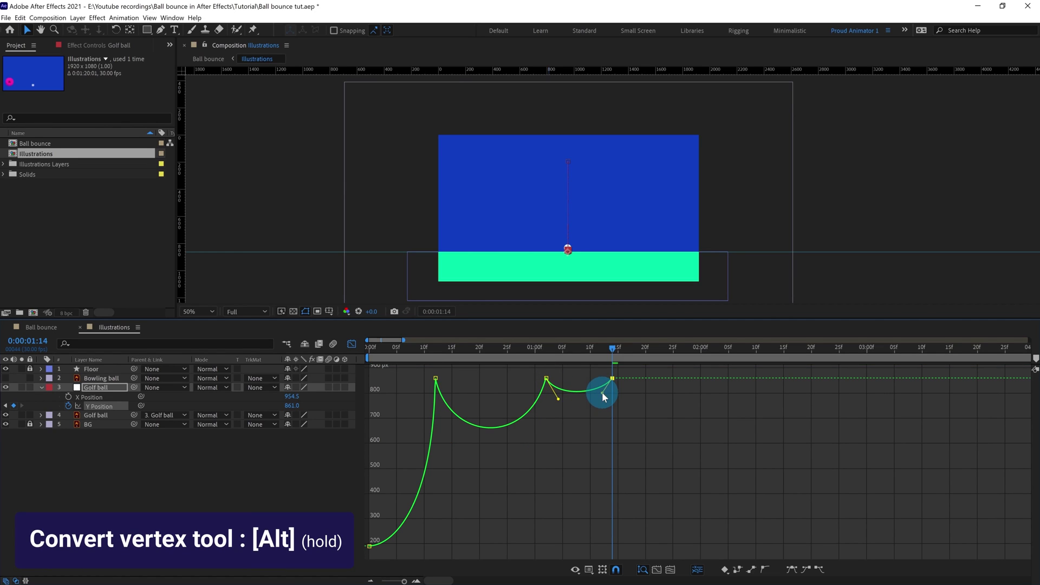
left_click(559, 400)
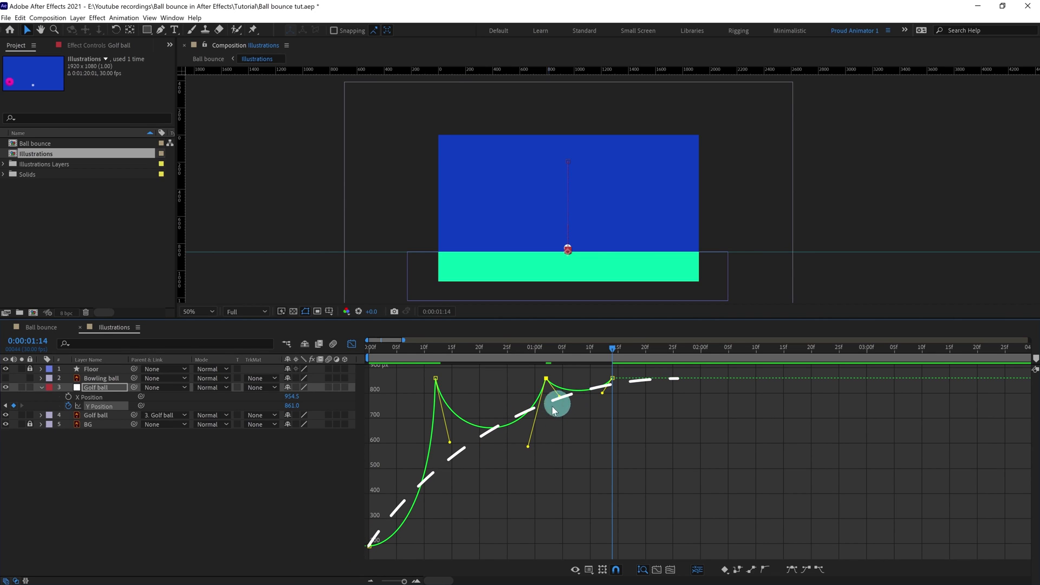
left_click(602, 393)
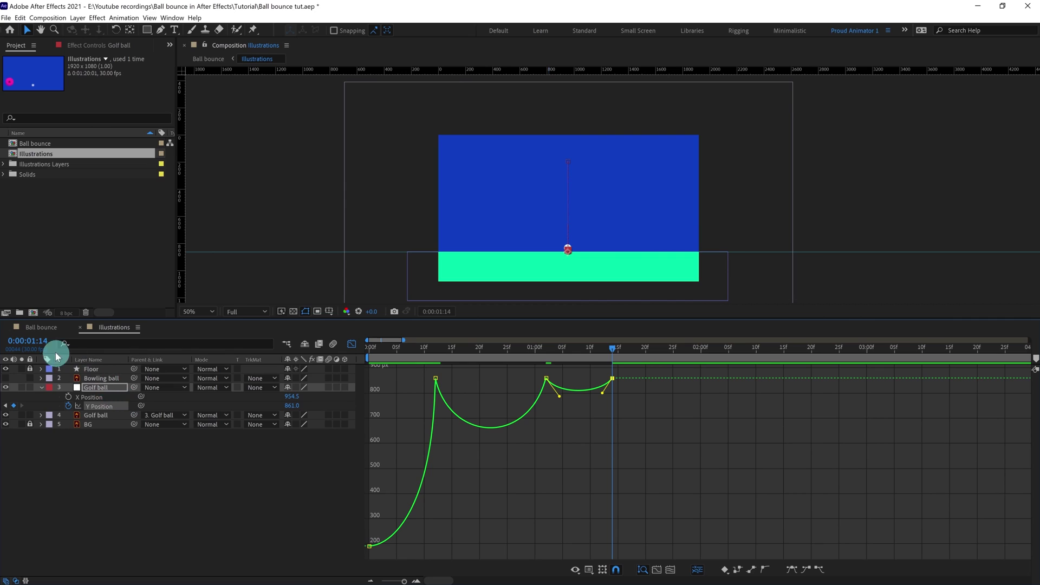
Advance 8 frames and add a floor-level Y Position keyframe at 0:00:01:22 for the end of the third bounce.
left_click(40, 345)
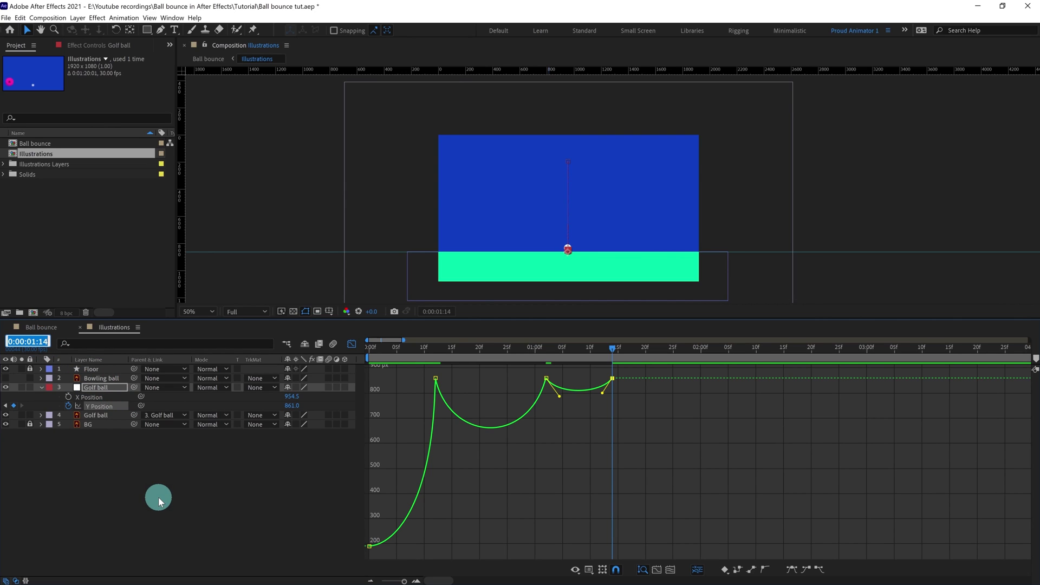
key("Return")
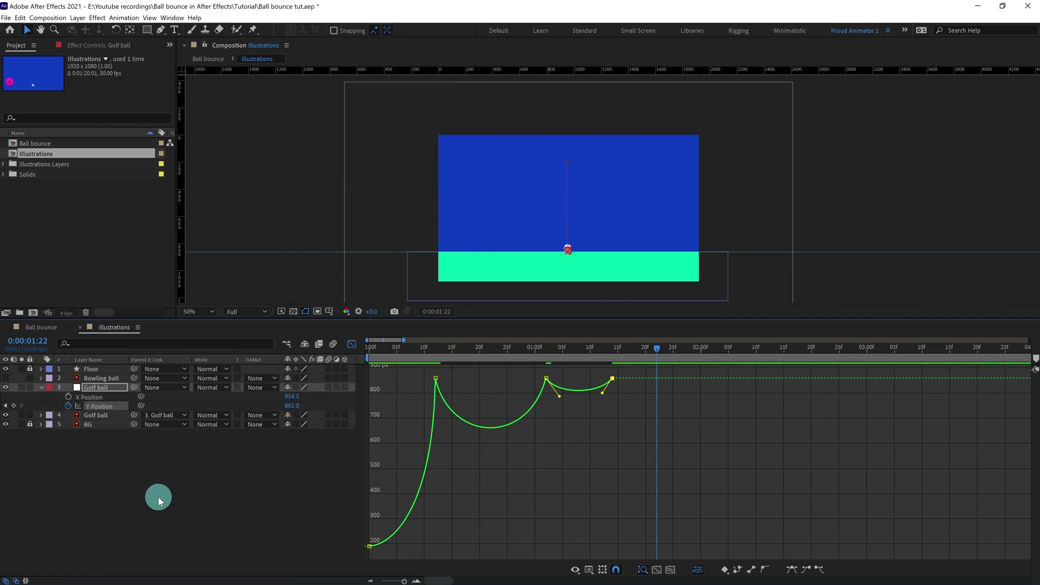
left_click(657, 378, "ctrl")
Shape the curve between 0:00:01:14 and 0:00:01:22 into a small symmetrical bounce arc peaking at about 845 px.
scroll(656, 378, "up", 2)
left_click_drag(494, 371, 511, 418)
key("ctrl+z")
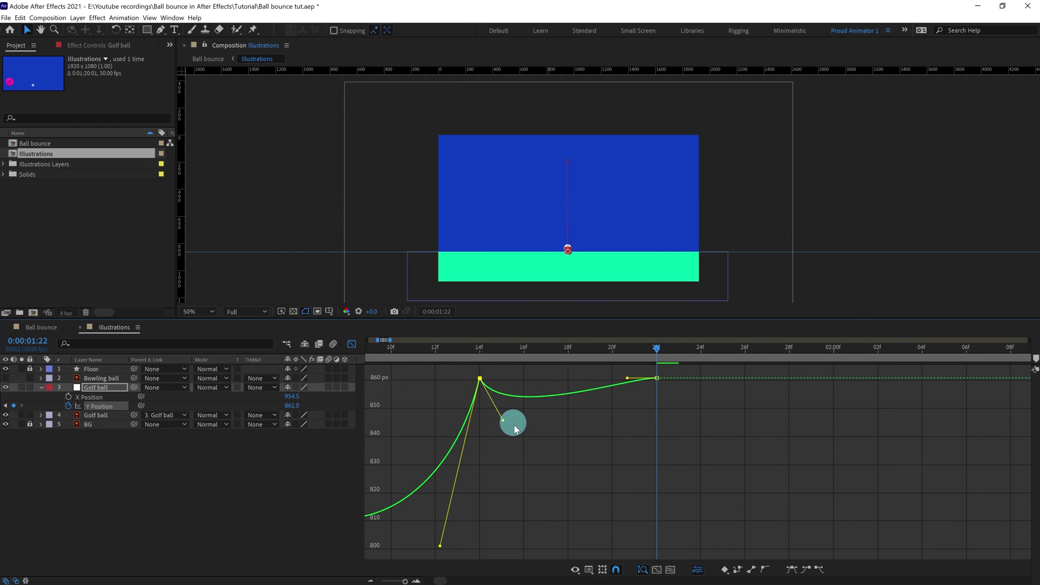
left_click_drag(627, 378, 644, 436)
left_click_drag(509, 462, 506, 449)
left_click_drag(643, 425, 640, 453)
key("minus")
key("minus")
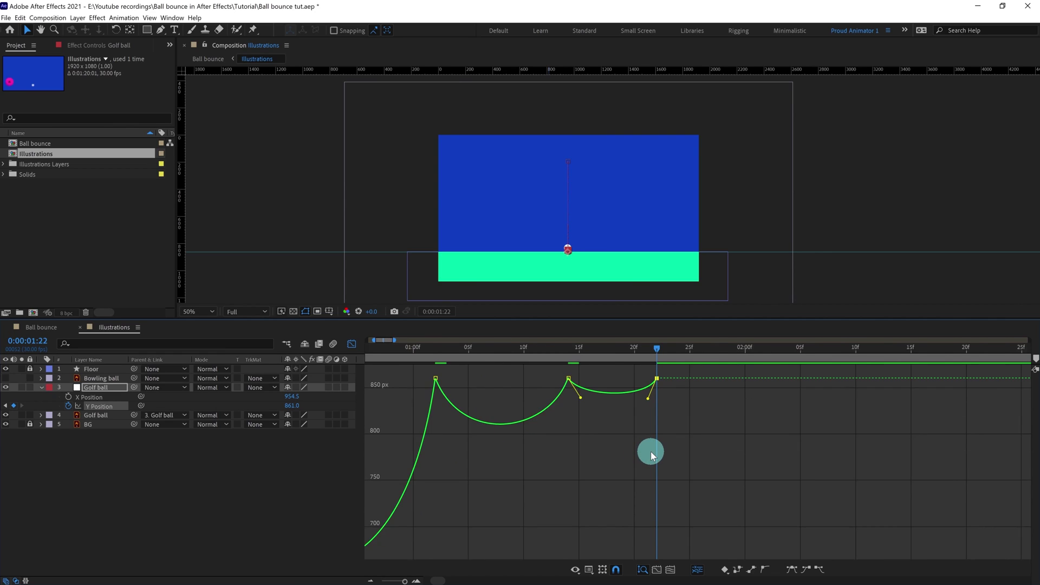
Advance 5 frames and add a floor-level Y Position keyframe at 0:00:01:27 for the end of the last bounce.
left_click(19, 341)
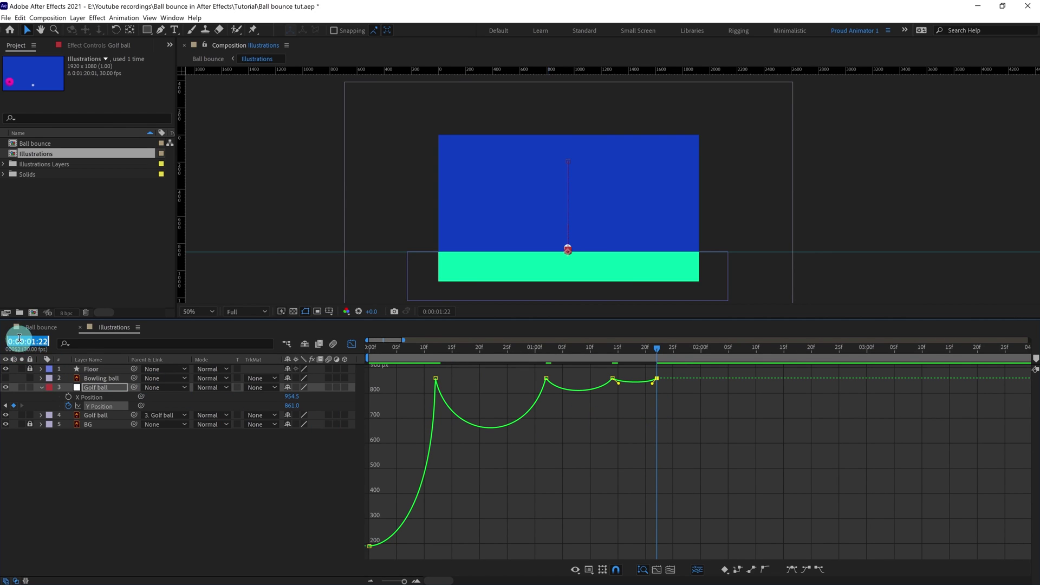
left_click(139, 369)
key("Return")
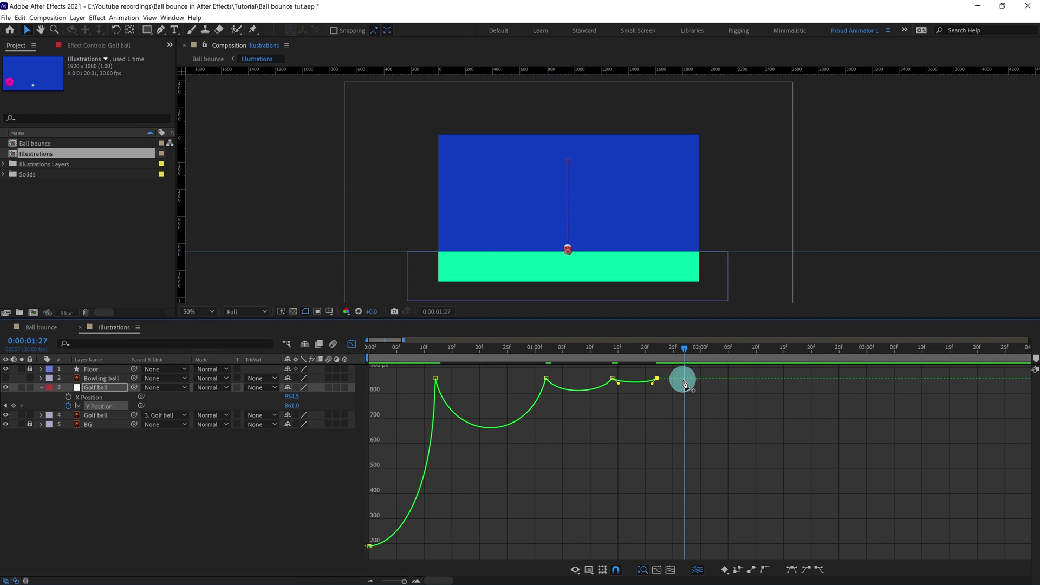
Shape the curve between 0:00:01:22 and 0:00:01:27 into a tiny final bounce arc peaking at about 857 px.
scroll(686, 428, "up", 4)
left_click_drag(552, 379, 551, 408)
left_click_drag(434, 378, 455, 440)
key("ctrl+z")
left_click_drag(550, 395, 552, 422)
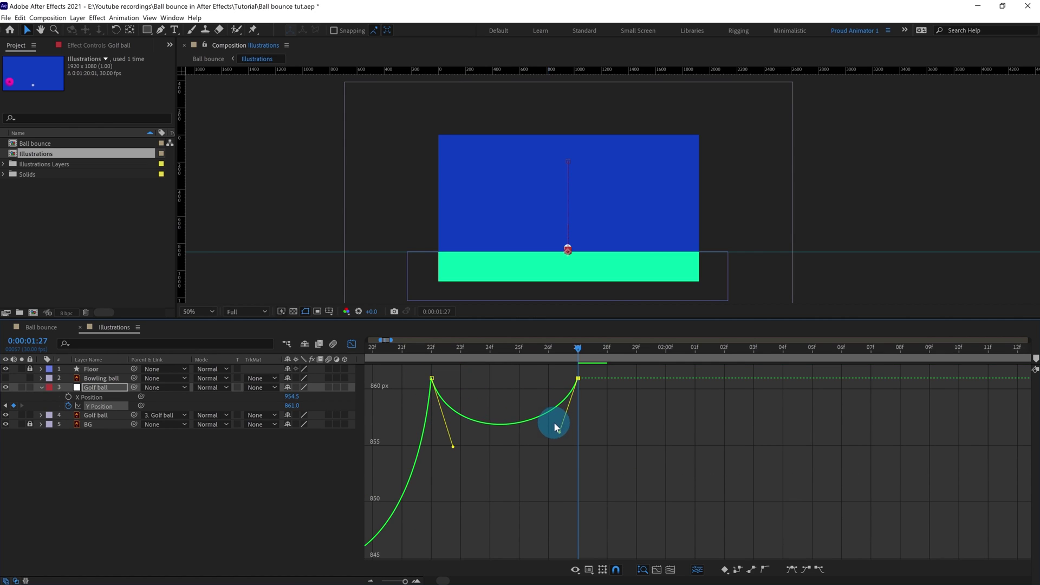
left_click_drag(453, 445, 454, 450)
key("minus")
key("minus")
key("minus")
key("minus")
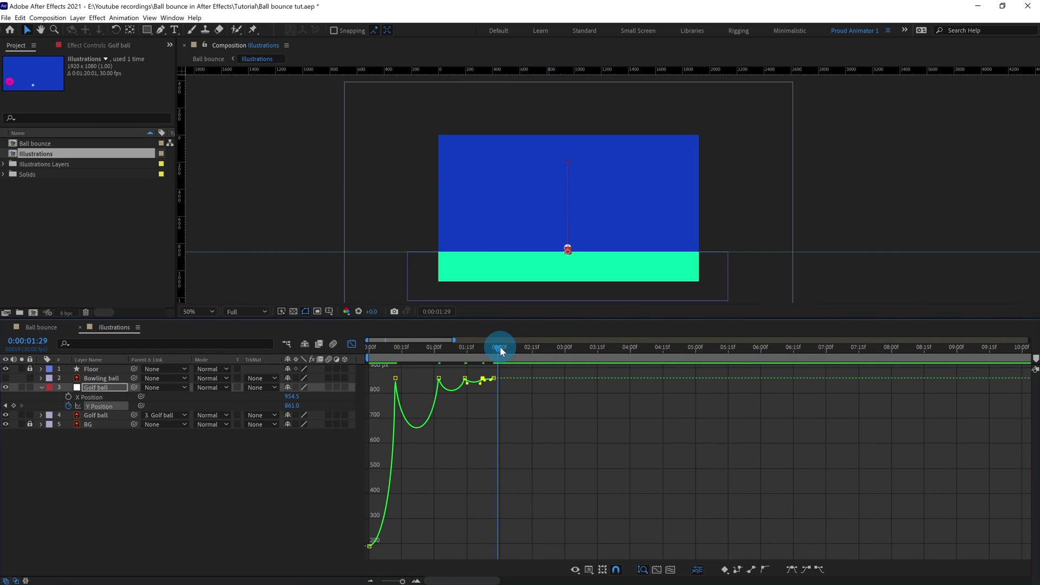
End the work area at 0:00:01:29 and preview the complete bounce sequence against the value graph.
key("n")
key("space")
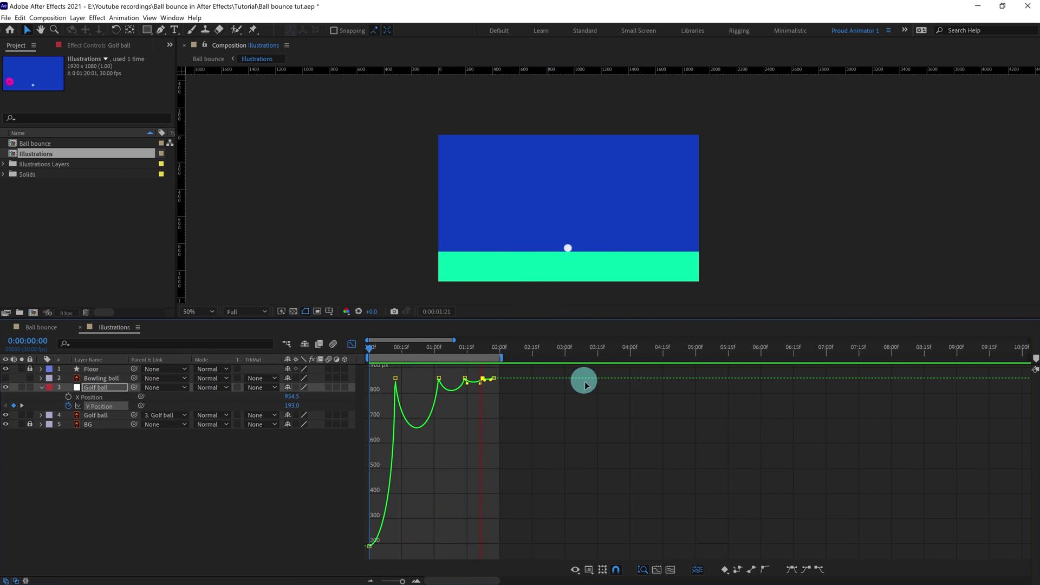
key("space")
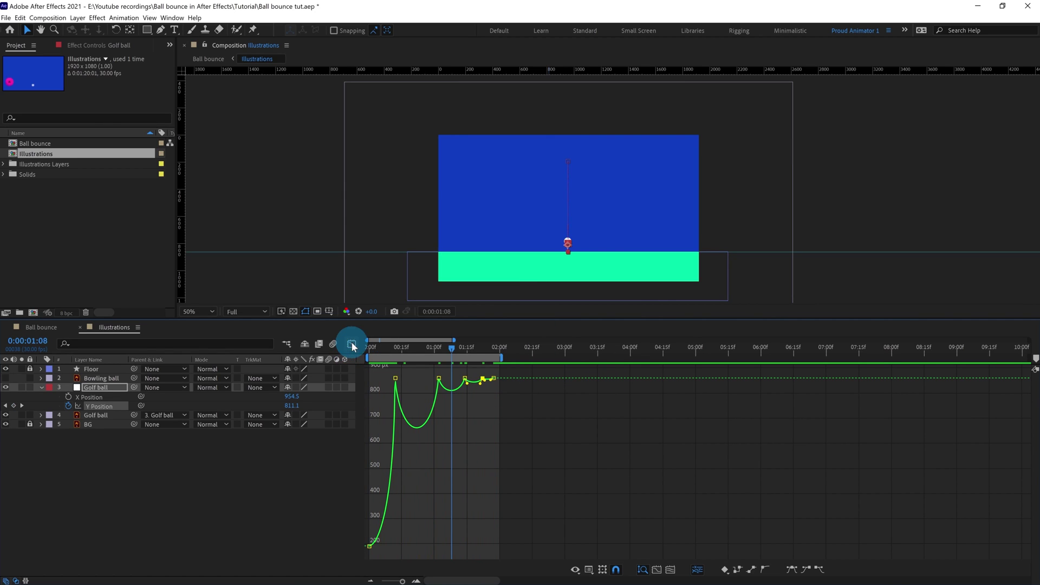
Close the graph editor and replay the full bounce from frame 0 in the layer bar view.
left_click(352, 344)
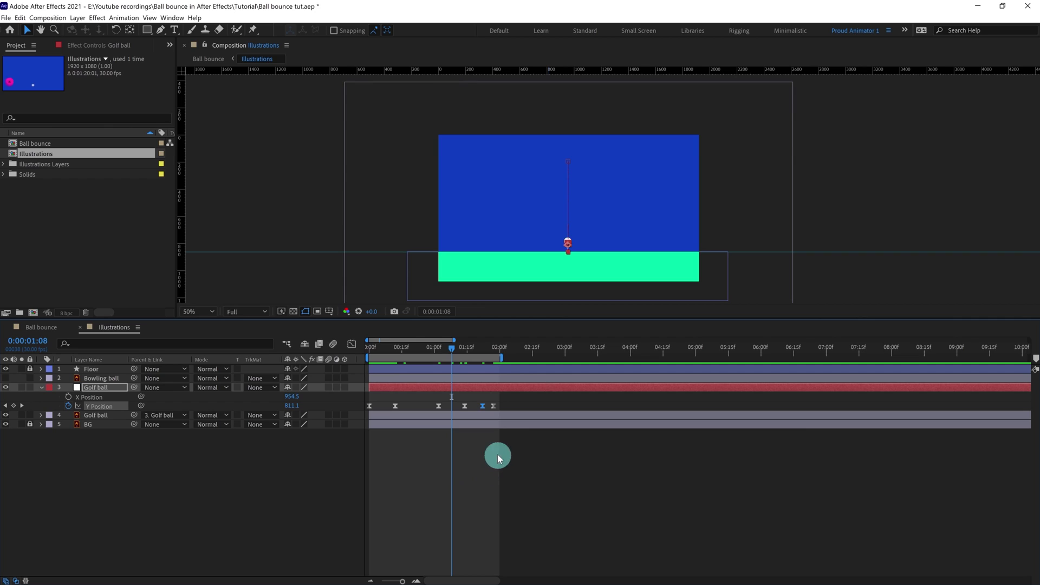
left_click(370, 346)
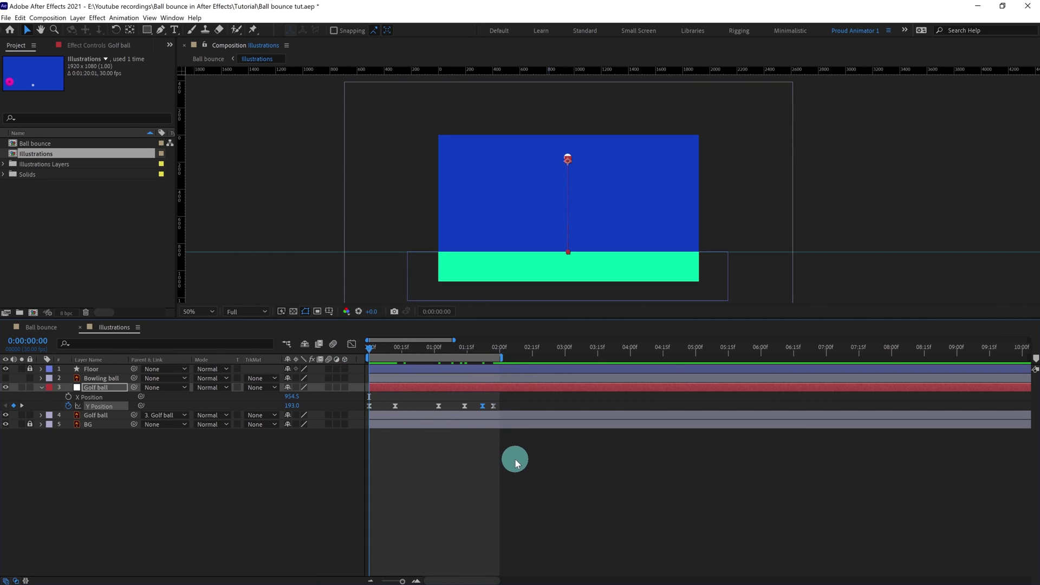
scroll(514, 458, "up", 5, "alt")
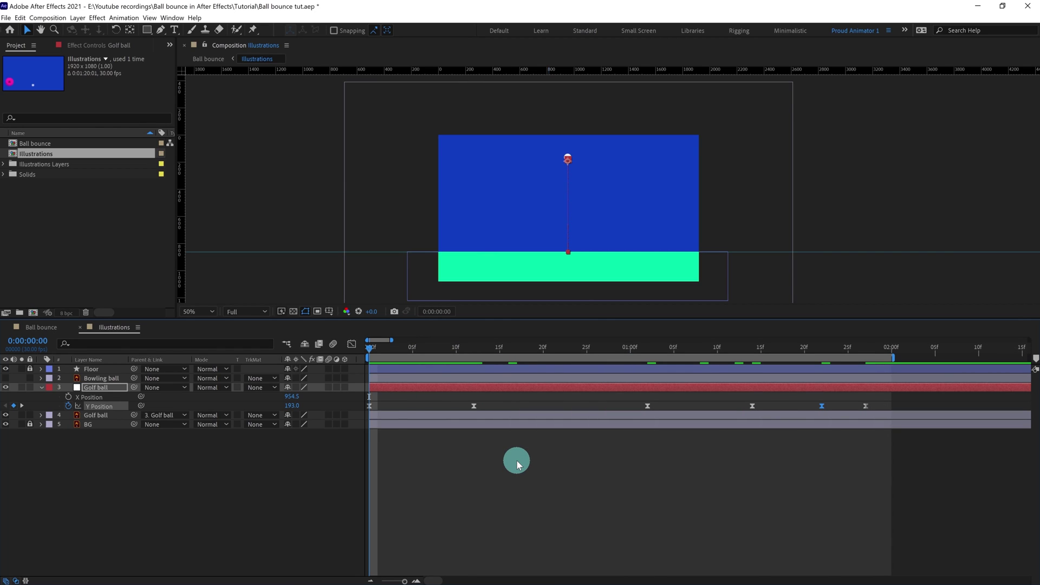
key("space")
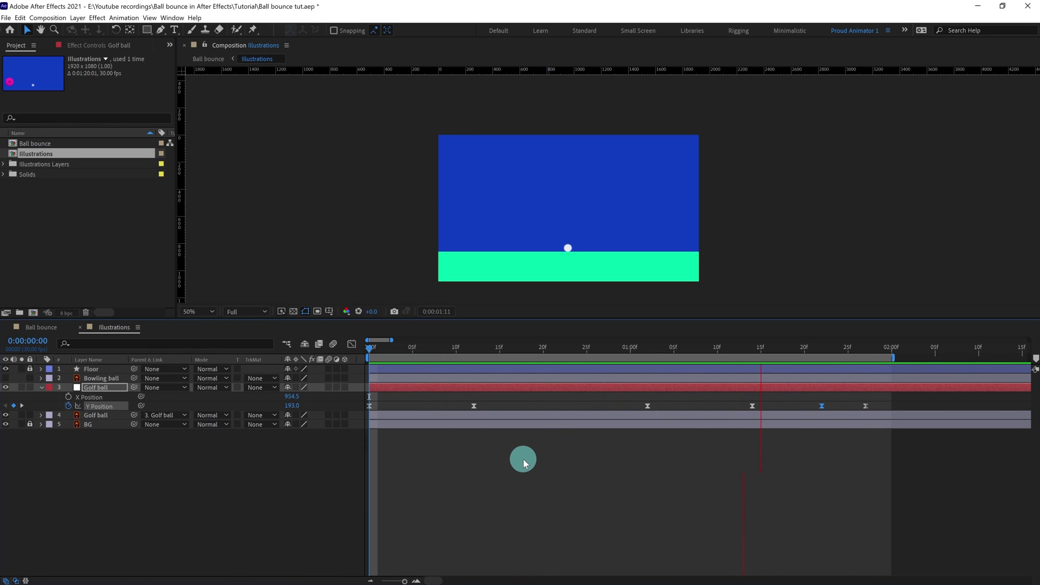
key("space")
Add X Position keyframes to the Golf ball null at frame 0 and at 0:00:01:27.
left_click(68, 397)
left_click(862, 352)
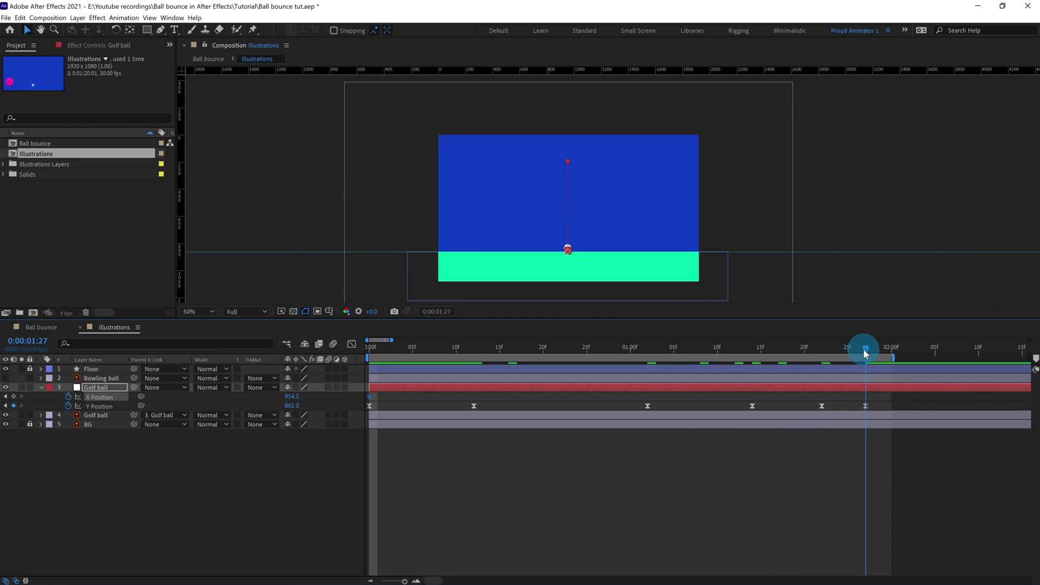
left_click(13, 396)
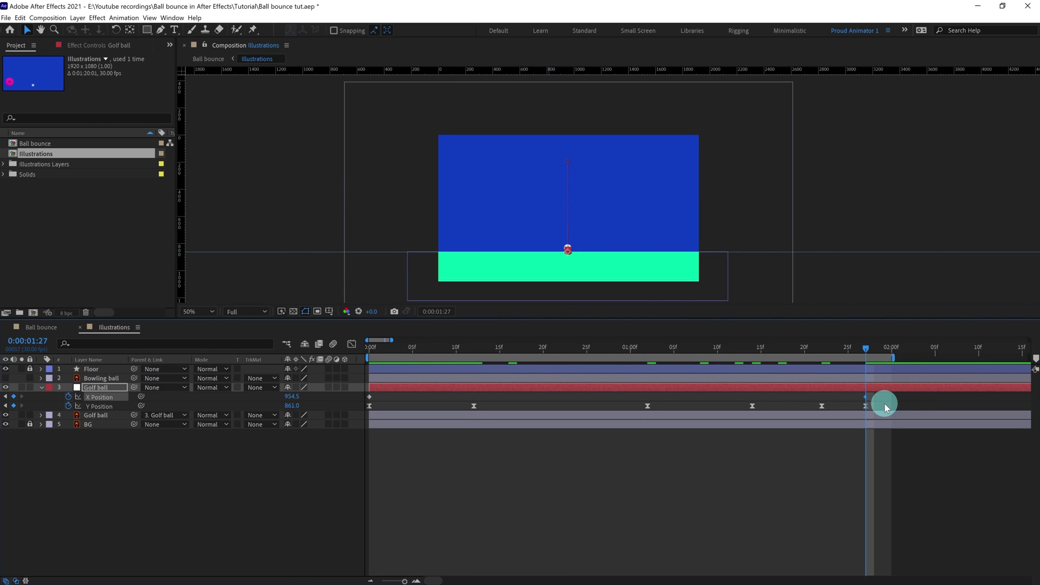
Move the second X Position keyframe 5 frames on to 0:00:02:02 and extend the work area to about 0:00:02:07.
left_click_drag(865, 465, 765, 461)
left_click(20, 343)
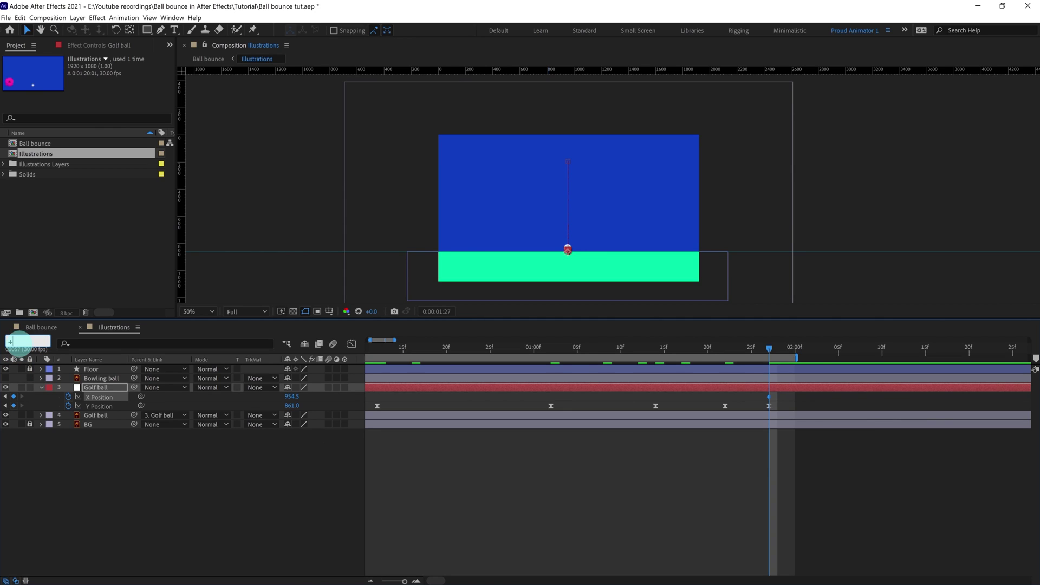
type("+5")
key("Return")
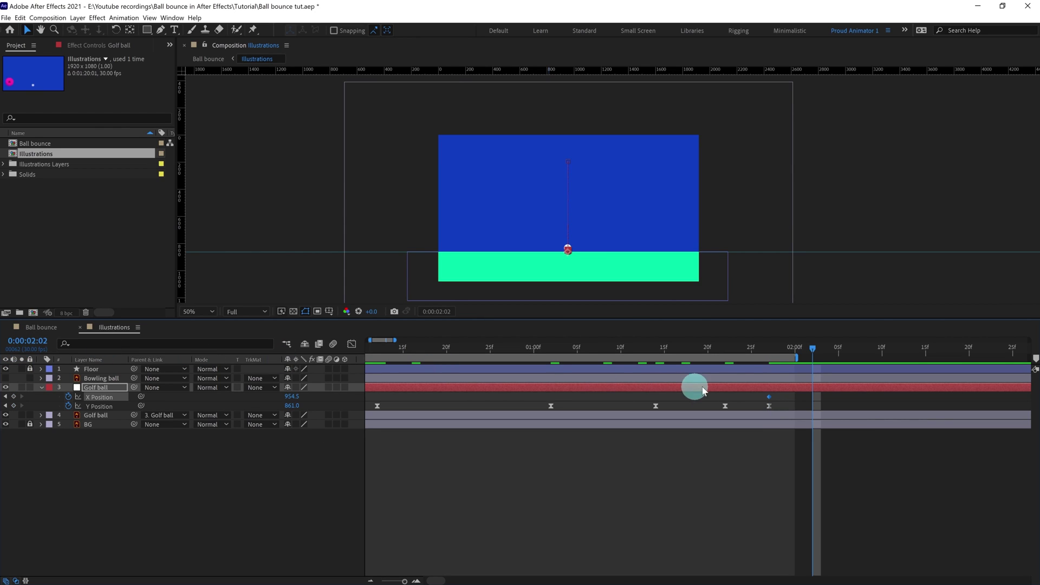
left_click_drag(772, 398, 810, 401)
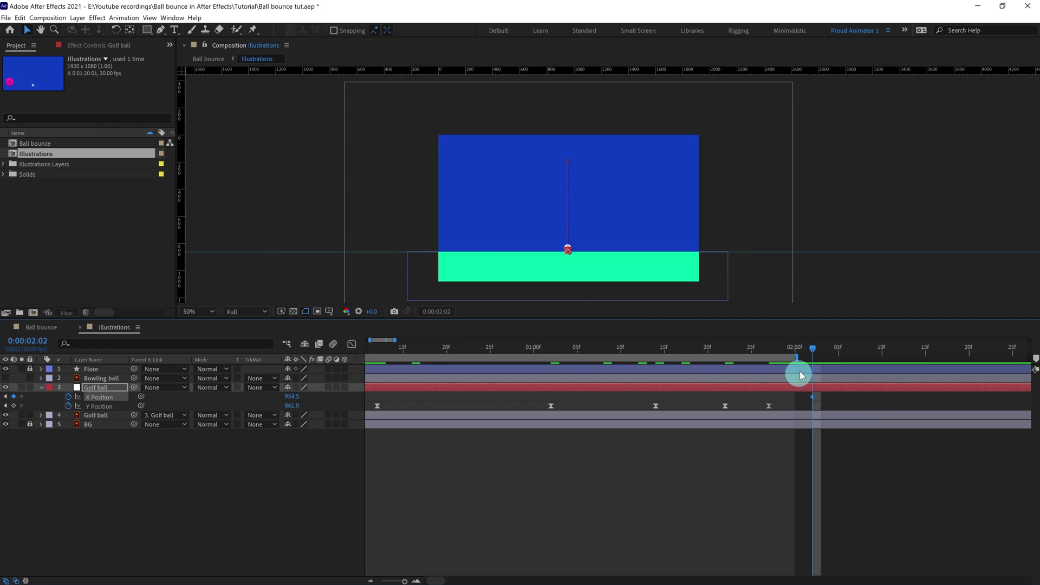
left_click_drag(799, 359, 857, 358)
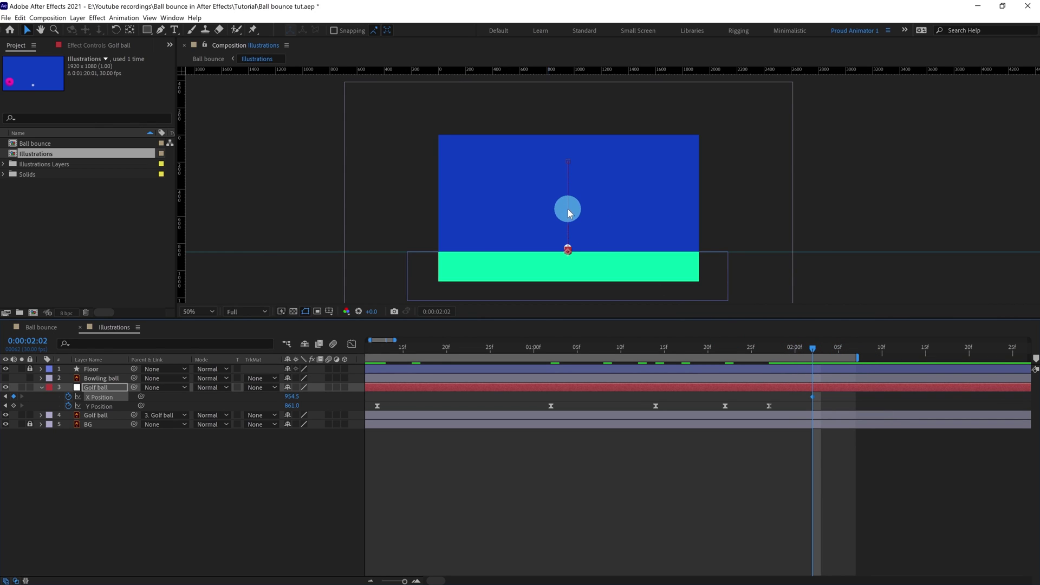
Nudge the Golf ball null along the floor to an X Position of about 1006.5 at 0:00:02:02.
scroll(571, 255, "up", 2)
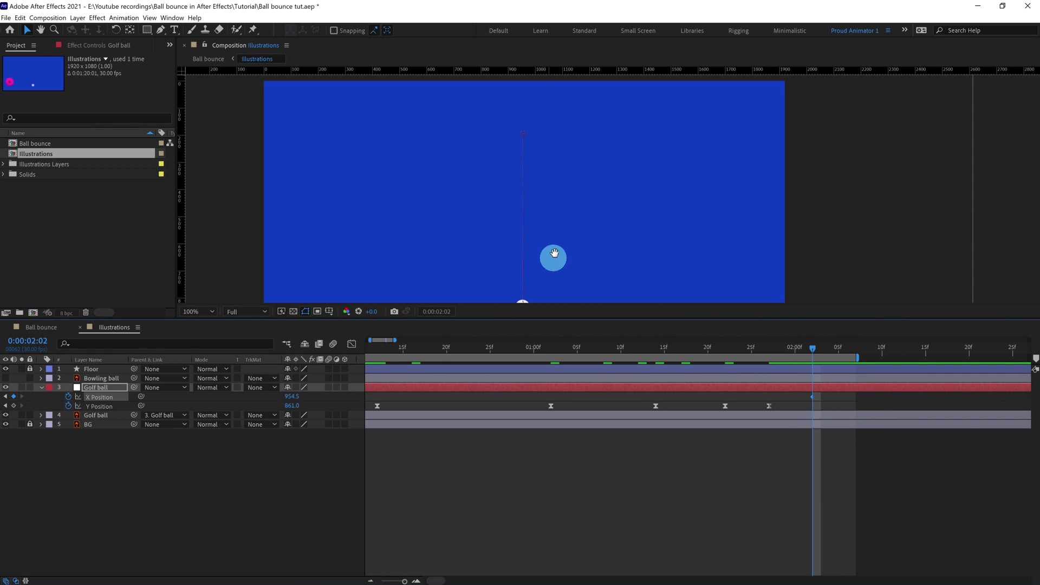
left_click_drag(552, 260, 574, 178)
key("v")
left_click(553, 202)
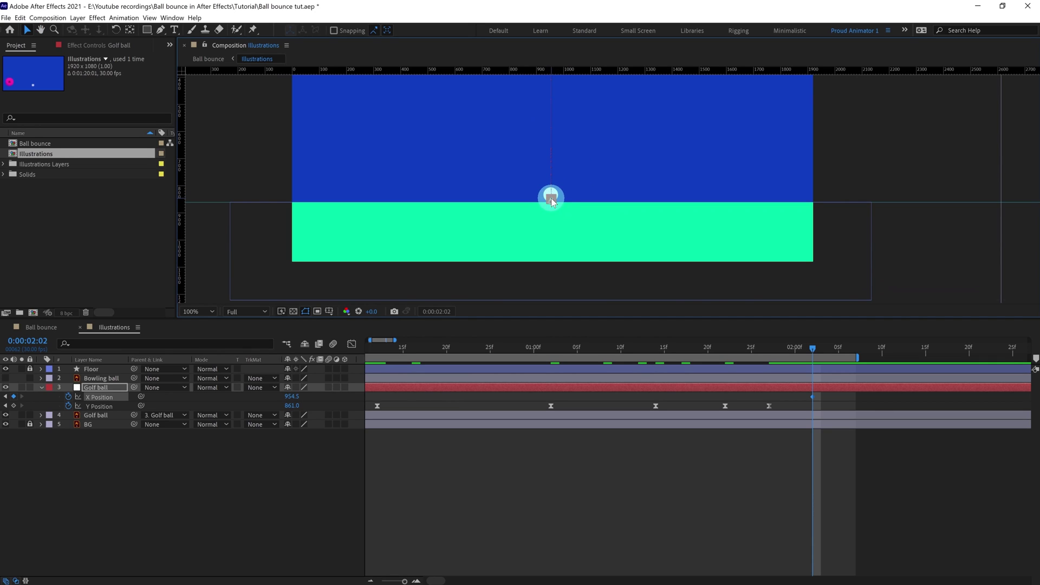
left_click(585, 200)
left_click(424, 438)
left_click(99, 390)
key("Right")
key("Right")
key("Right")
key("Right")
key("Right")
key("Right")
key("Right")
key("Right")
key("Right")
key("Right")
key("Right")
key("Right")
key("Right")
key("Right")
key("Right")
key("Right")
key("Right")
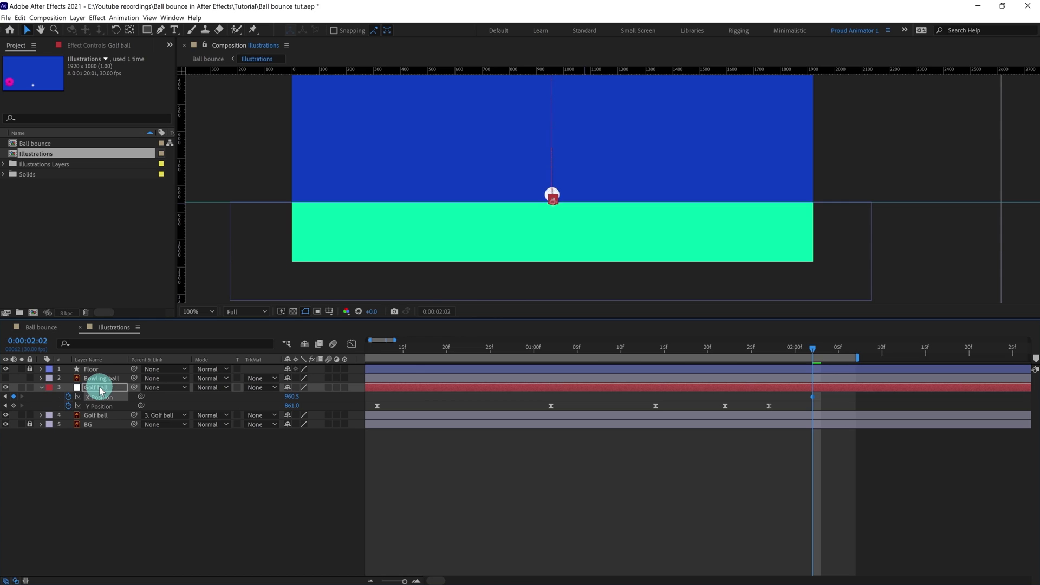
key("Right")
key("Right")
key("Right")
key("Right")
key("Right")
key("Right")
key("Right")
key("Right")
key("Right")
key("Right")
key("Right")
key("Right")
key("Right")
key("Right")
key("Right")
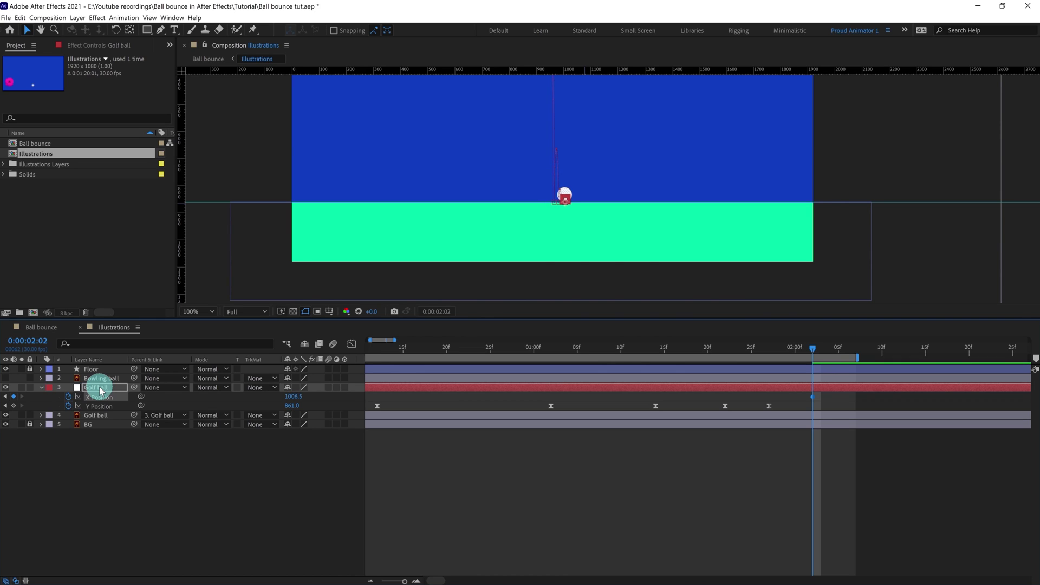
Move the Golf ball null along the floor line to about X Position 1340 and Y Position 861 at 0:00:02:02.
left_click(567, 198)
left_click_drag(566, 197, 546, 234)
key("ctrl+z")
scroll(587, 221, "up", 1)
left_click_drag(478, 222, 658, 231)
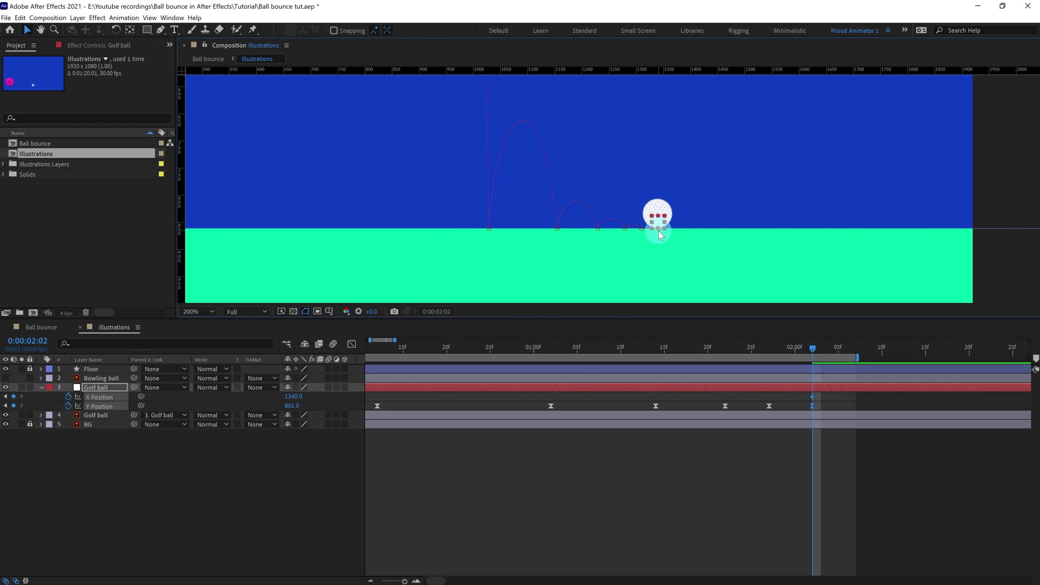
Delete the Golf ball null's Y Position keyframe at 0:00:02:02.
scroll(655, 226, "down", 3)
key("v")
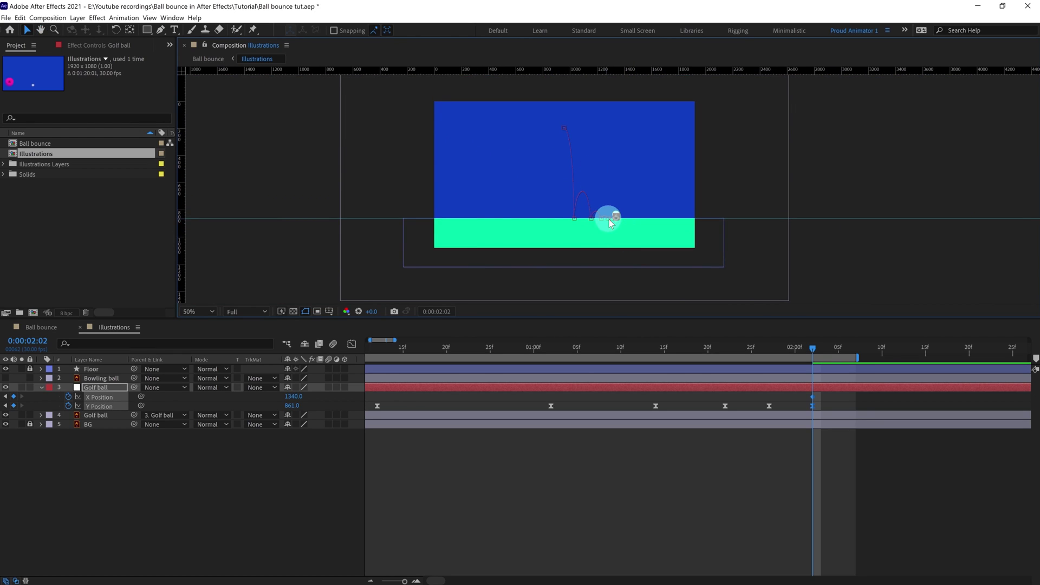
left_click(773, 528)
left_click_drag(828, 405, 803, 412)
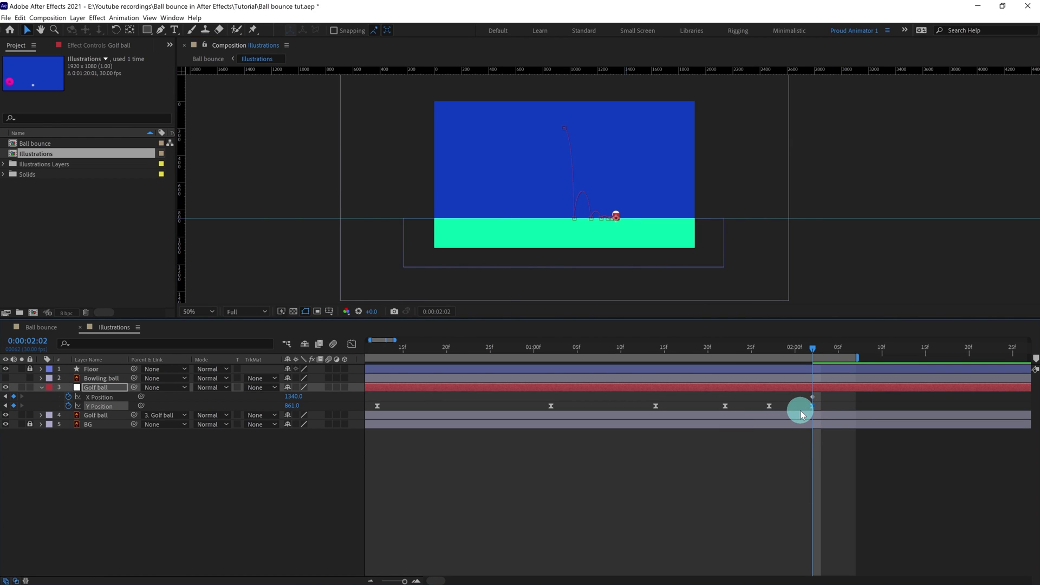
key("Delete")
scroll(801, 411, "down", 2)
Move the Golf ball null sideways out of the frame to about X Position -29.5 at frame 0, keeping its height.
left_click_drag(399, 350, 334, 346)
left_click(561, 162)
scroll(467, 147, "up", 1)
left_click_drag(417, 152, 589, 278)
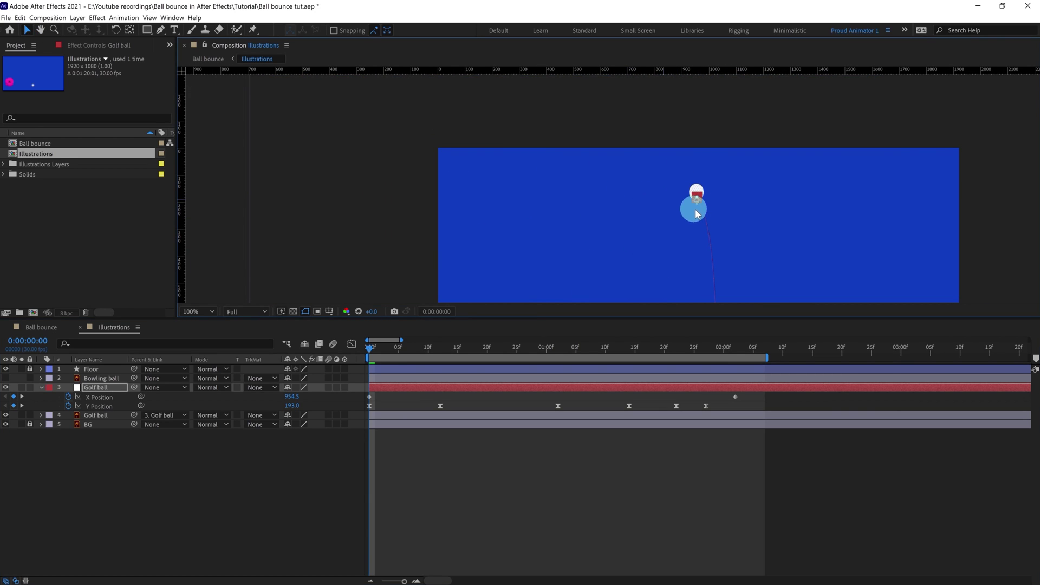
scroll(699, 217, "up", 1)
left_click_drag(761, 210, 238, 198)
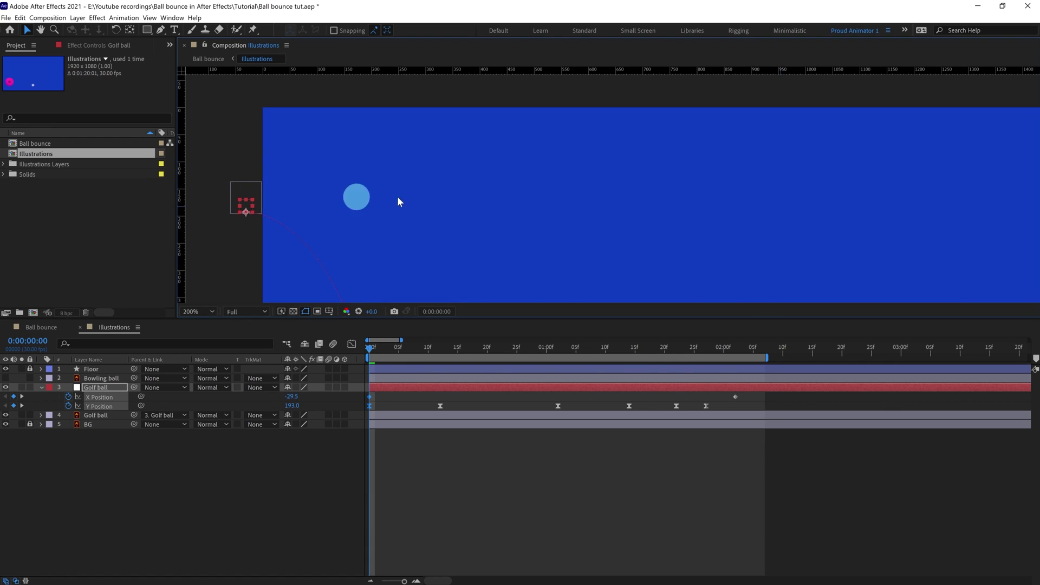
scroll(472, 199, "down", 1)
left_click_drag(542, 219, 446, 106)
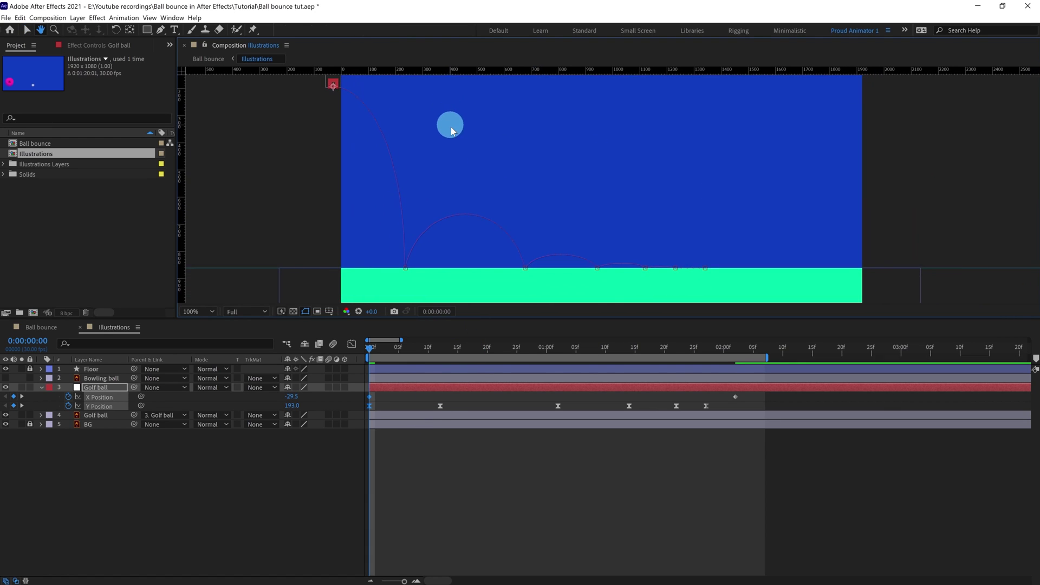
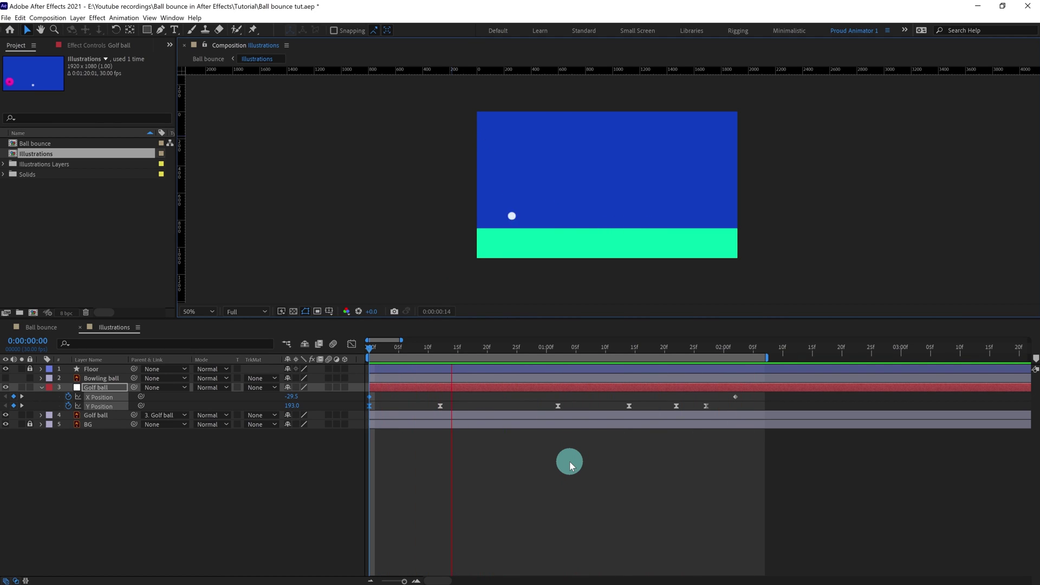
Preview the sideways bounce and extend the work area to about 0:00:03:04.
key("space")
left_click_drag(767, 358, 767, 358)
left_click_drag(767, 358, 926, 358)
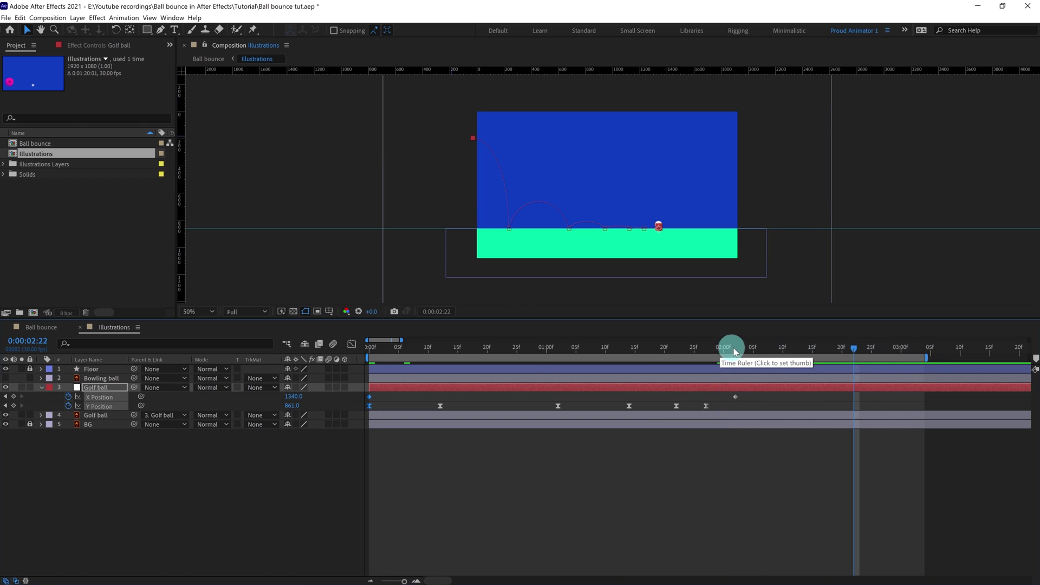
Move the Golf ball null's last X Position keyframe to about 0:00:02:04 and preview the motion.
left_click(733, 349)
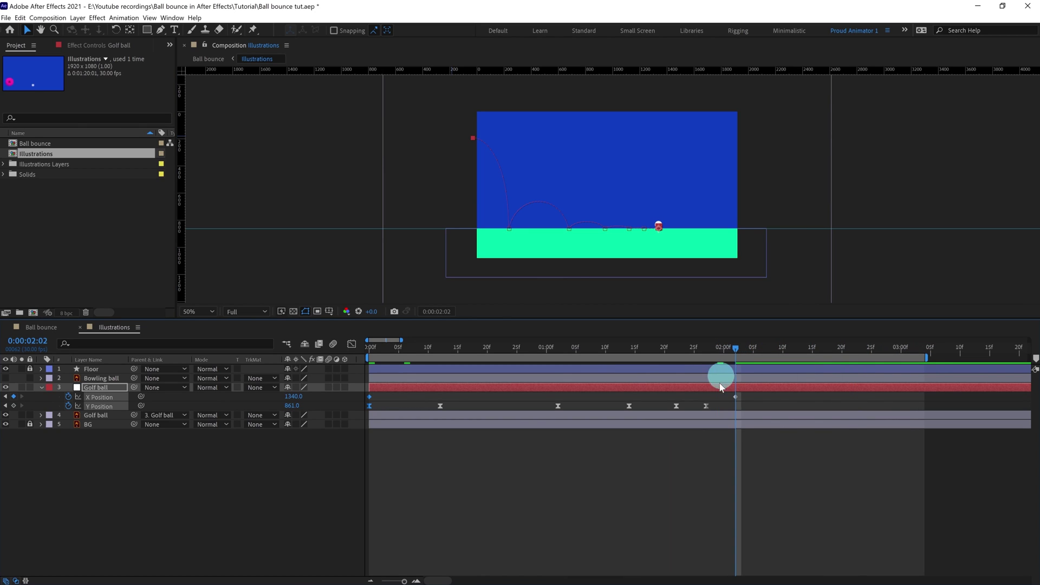
left_click_drag(700, 349, 747, 397)
left_click_drag(732, 352, 343, 353)
key("space")
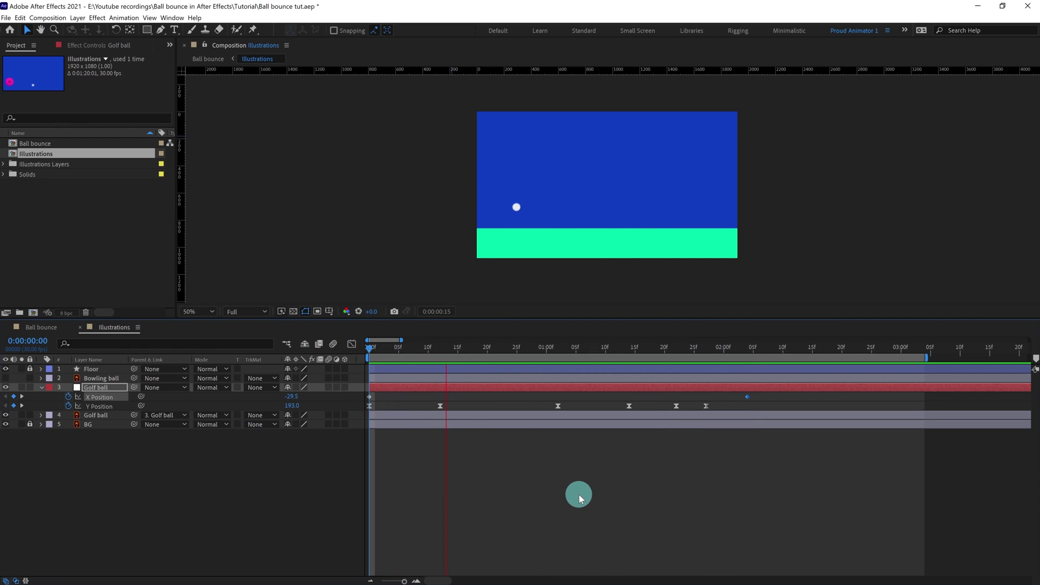
key("space")
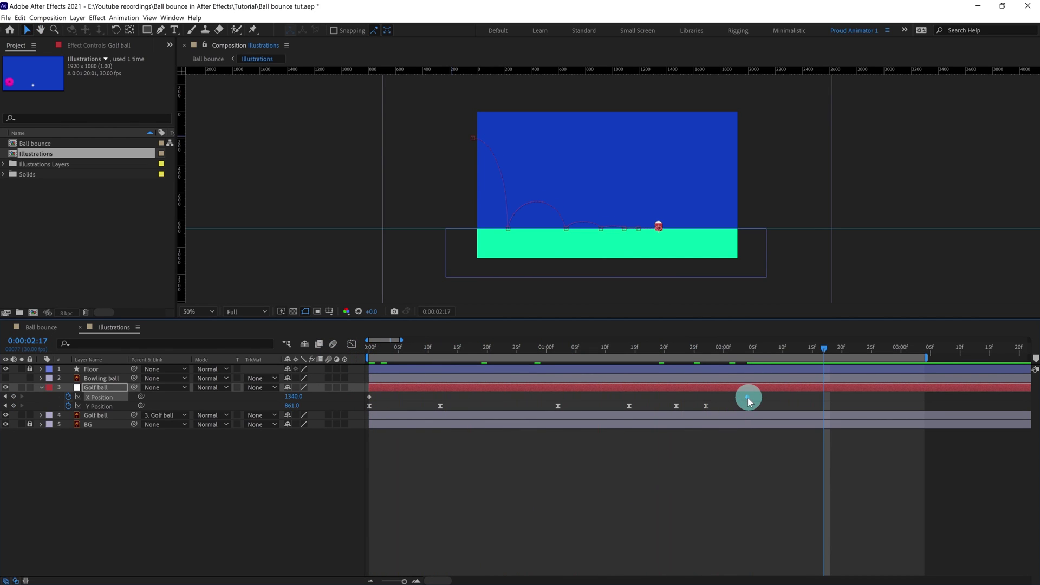
Apply Easy Ease to the last X Position keyframe, lengthen its incoming handle in the value graph for a gradual slowdown, and preview it.
left_click(352, 344)
key("F9")
left_click_drag(620, 377, 542, 377)
left_click(353, 345)
left_click_drag(389, 349, 355, 352)
key("space")
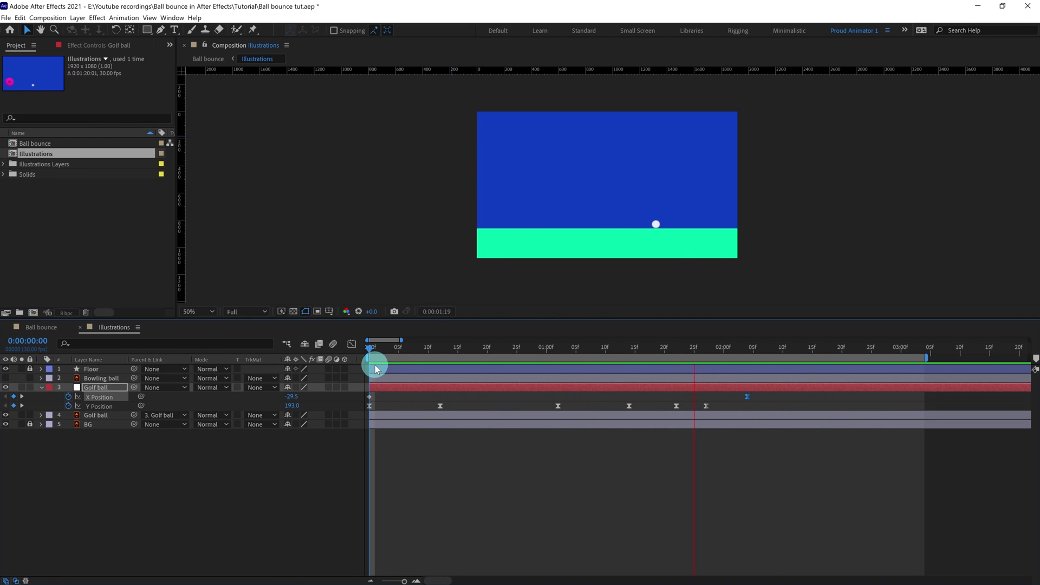
left_click(548, 479)
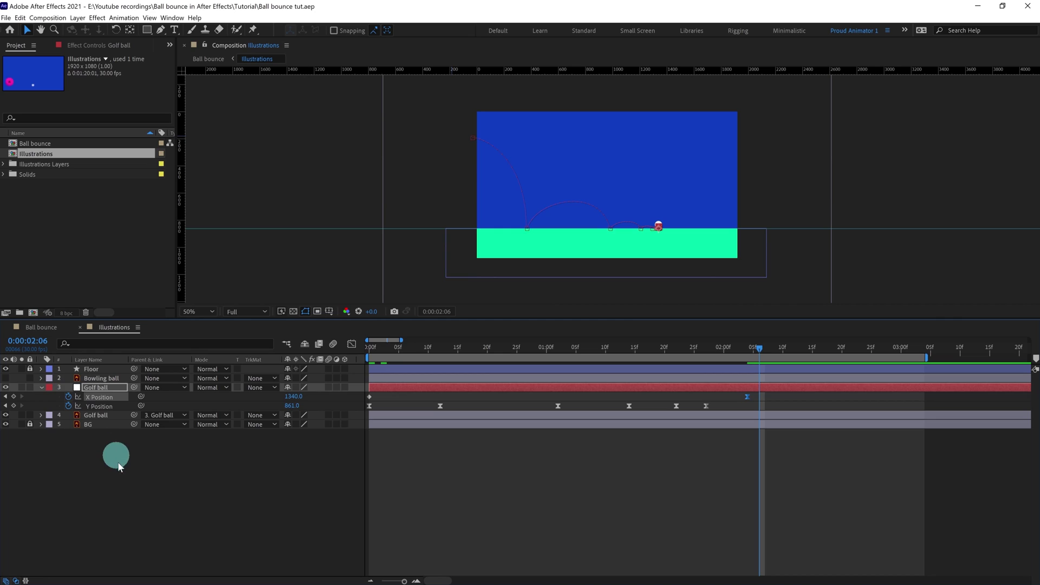
left_click(120, 465)
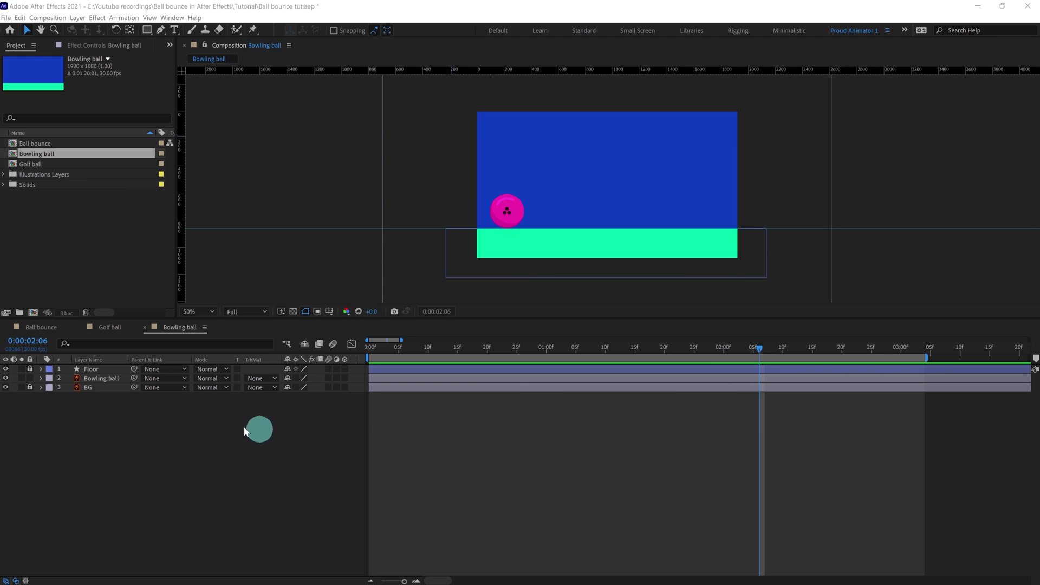
Add a null object to the Bowling ball composition and move its anchor point to the middle of its bottom edge.
left_click(92, 378)
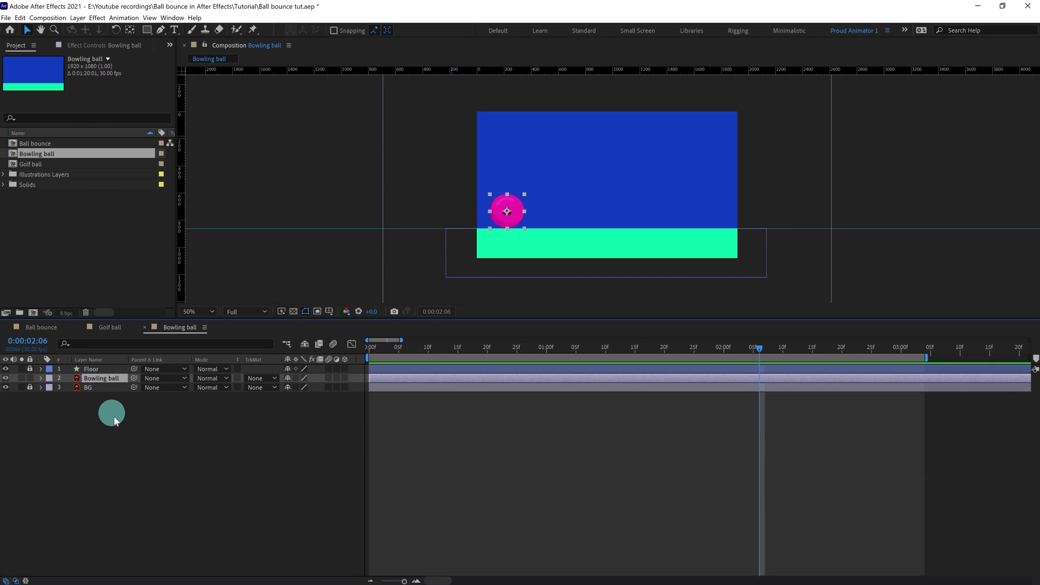
right_click(114, 416)
mouse_move(141, 422)
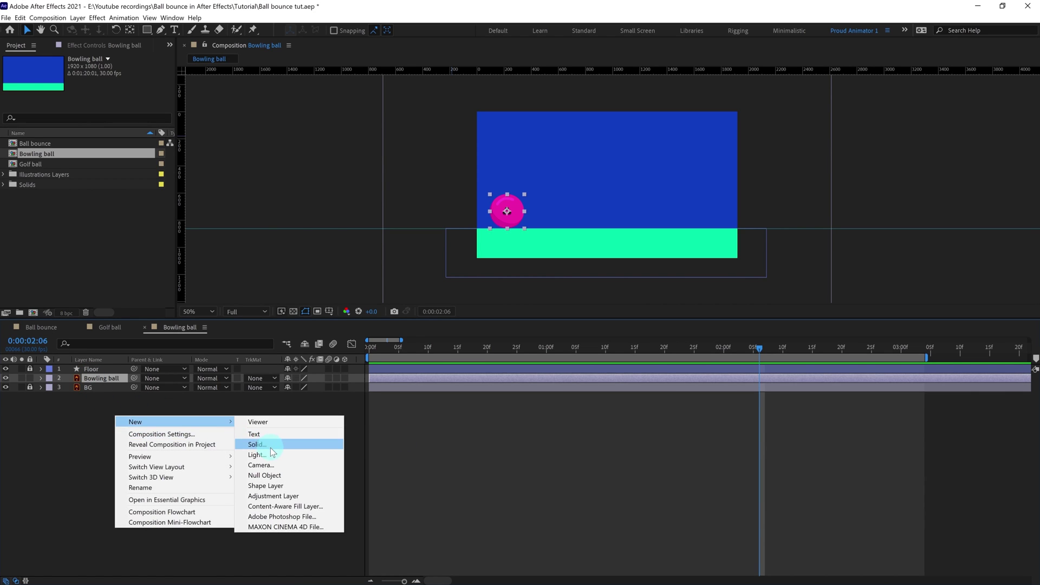
left_click(265, 475)
scroll(513, 230, "up", 4)
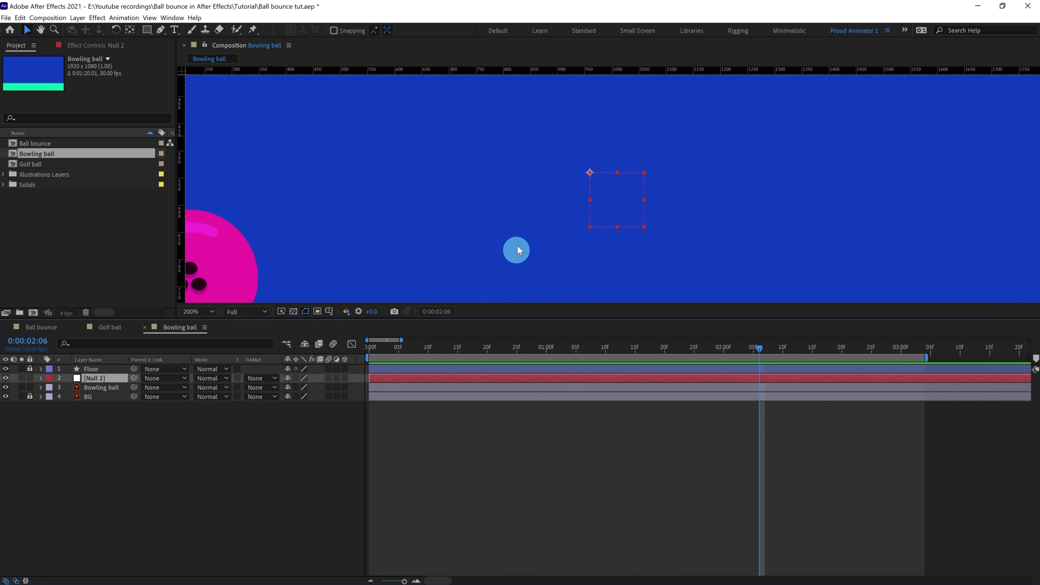
key("y")
left_click_drag(592, 174, 619, 228)
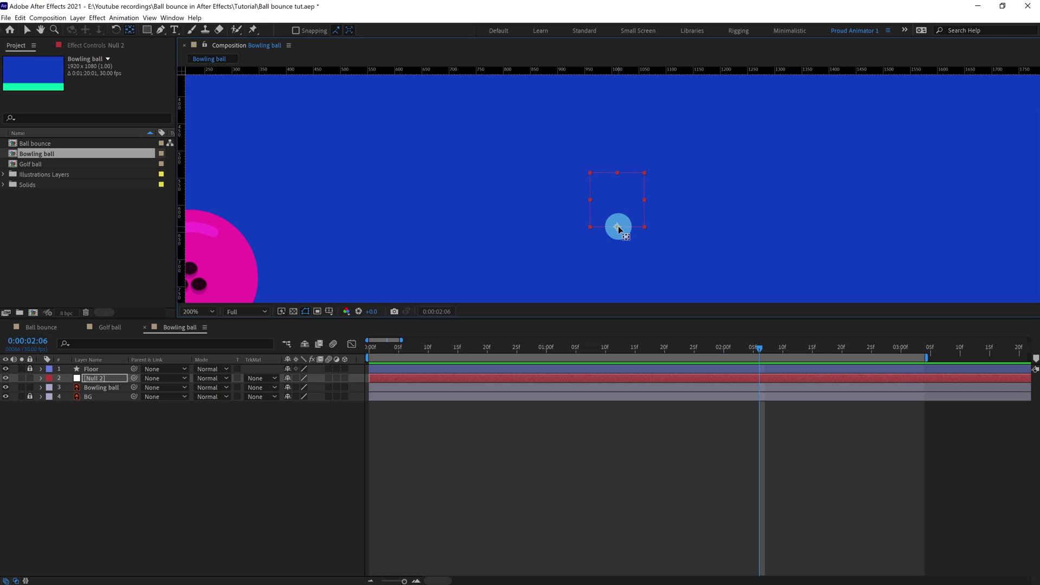
key("v")
Place the null at the bowling ball's base on the floor line and parent the Bowling ball layer to it.
left_click_drag(459, 210, 636, 140)
left_click_drag(781, 146, 565, 220)
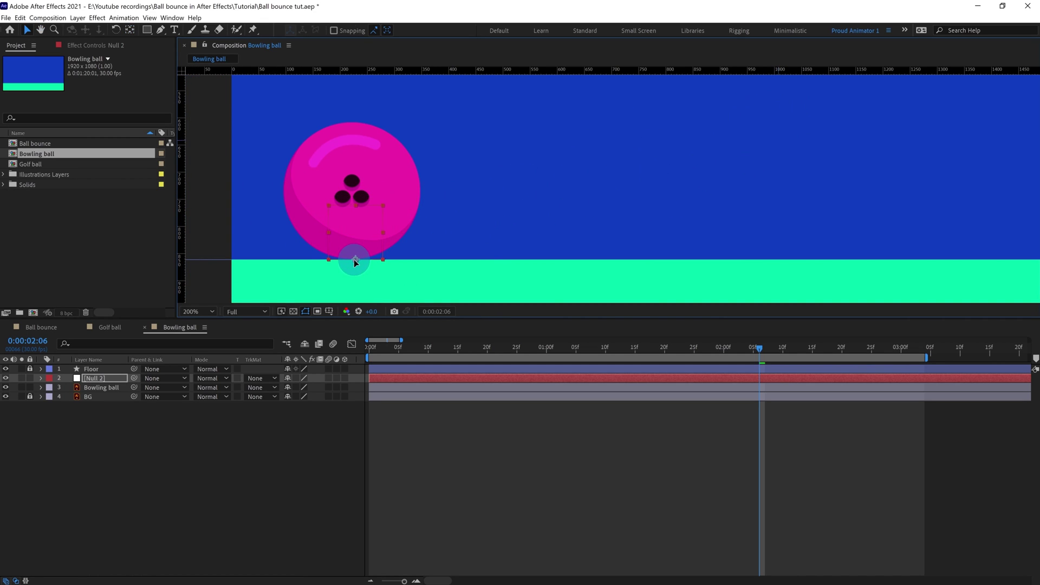
left_click_drag(349, 259, 351, 259)
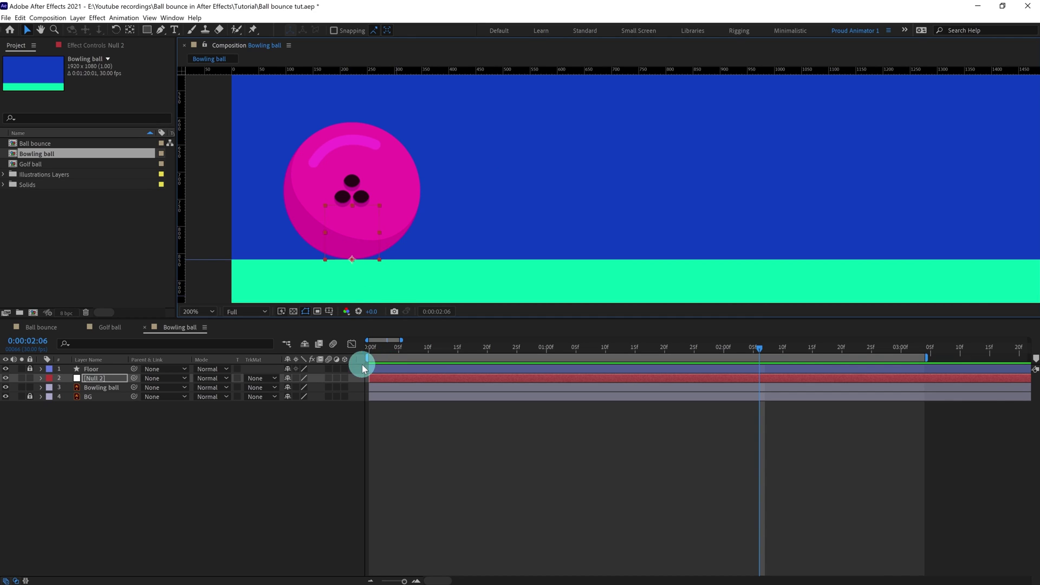
left_click(107, 388)
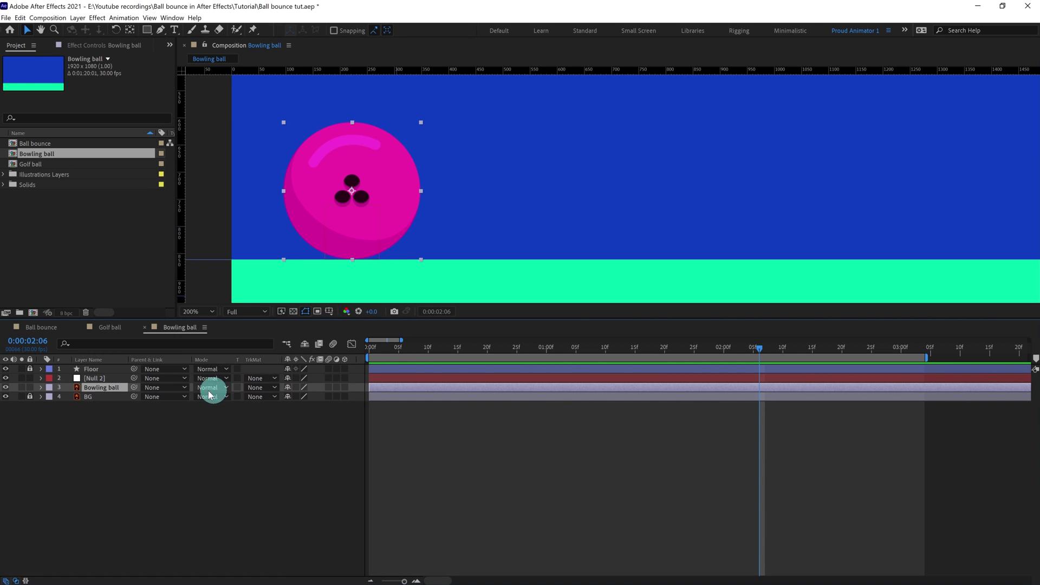
left_click_drag(134, 387, 94, 380)
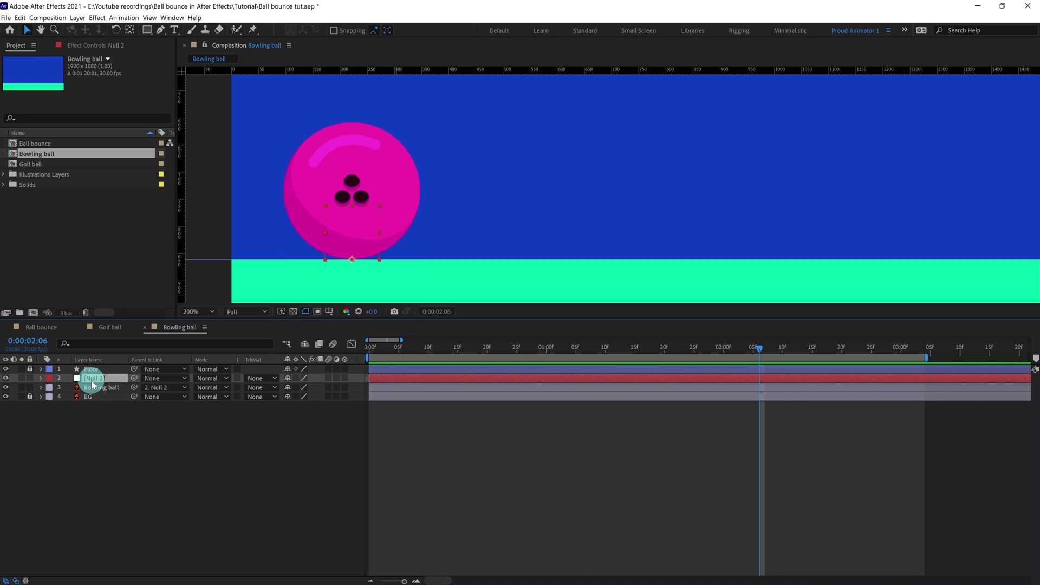
Rename the null "Bowling ball" by copying the ball layer's name.
left_click(90, 387)
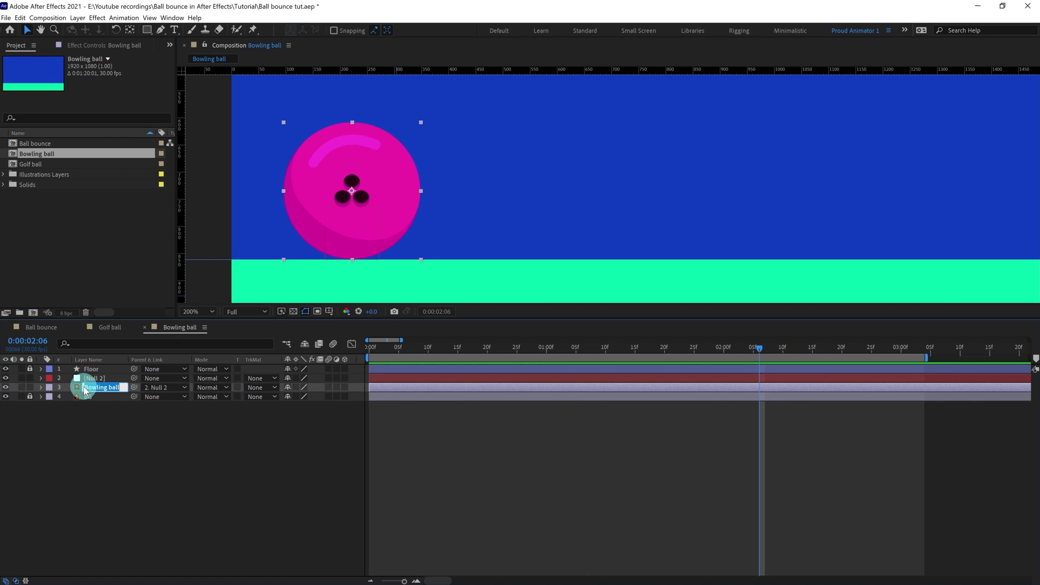
key("ctrl+c")
left_click(90, 378)
key("Return")
key("ctrl+v")
left_click(166, 457)
Reveal the Bowling ball null's Position property and separate its dimensions.
left_click(107, 381)
key("comma")
left_click_drag(433, 185, 391, 243)
key("v")
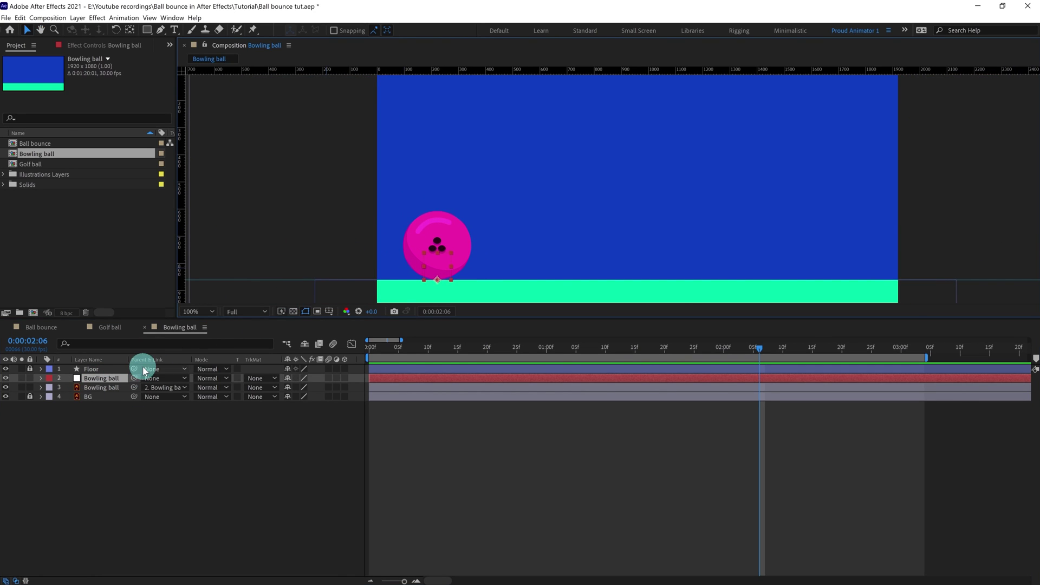
key("p")
right_click(86, 388)
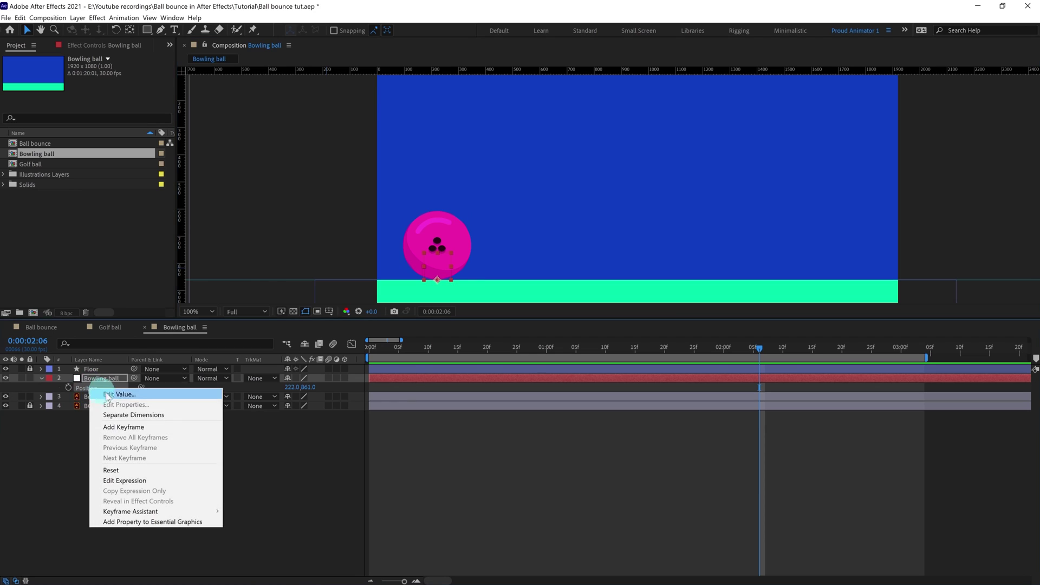
left_click(122, 415)
left_click(42, 390)
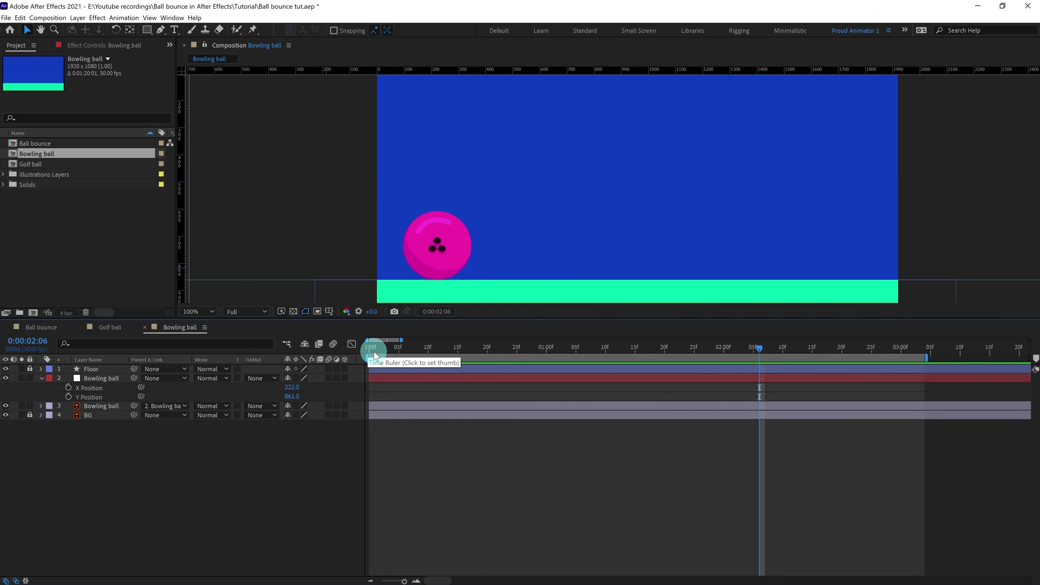
Add a Y Position keyframe to the Bowling ball null at frame 0 and advance the current time to 0:00:00:12.
left_click(370, 347)
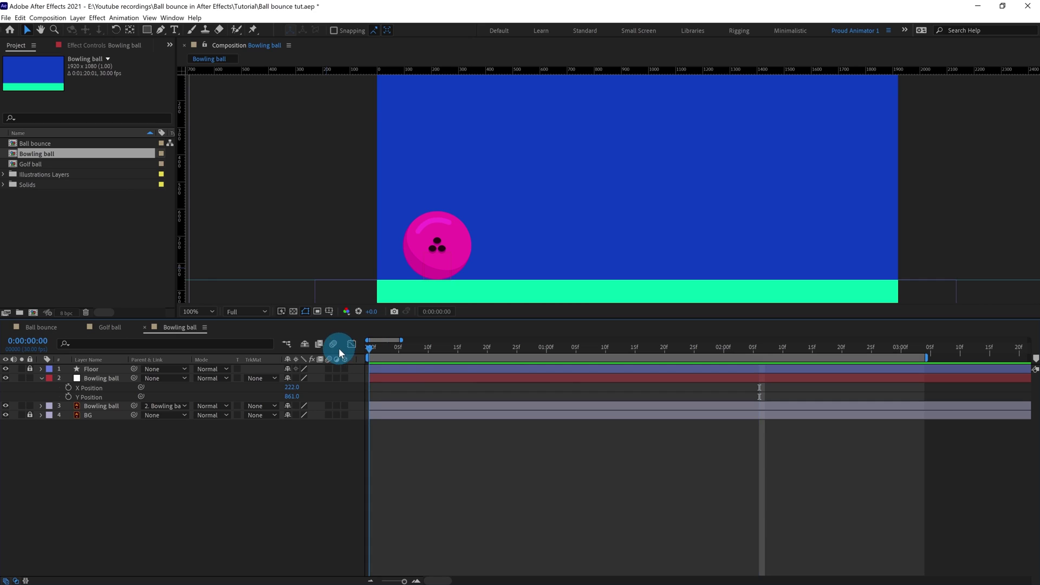
left_click(69, 397)
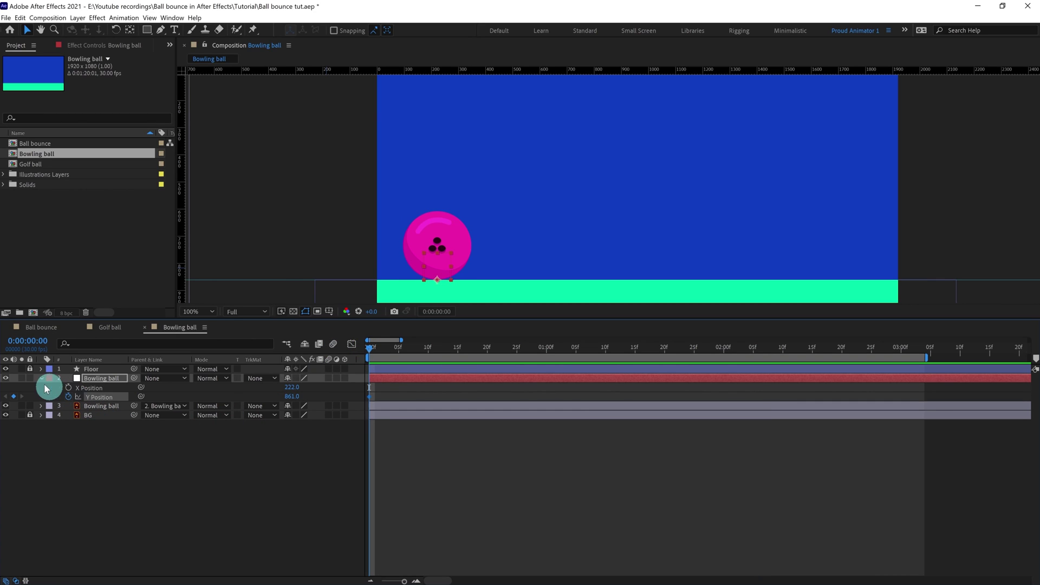
left_click(24, 341)
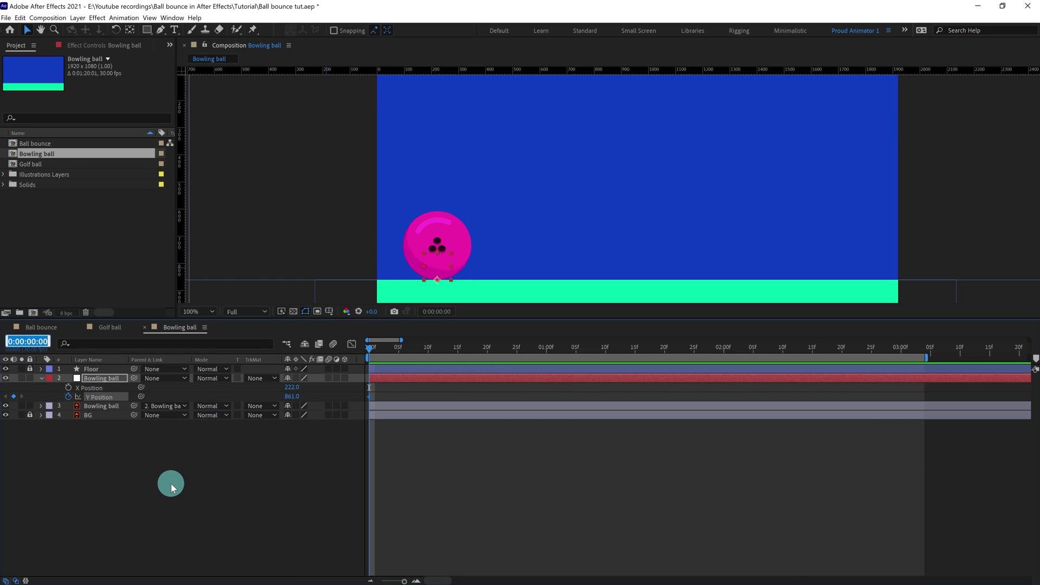
type("+")
key("Return")
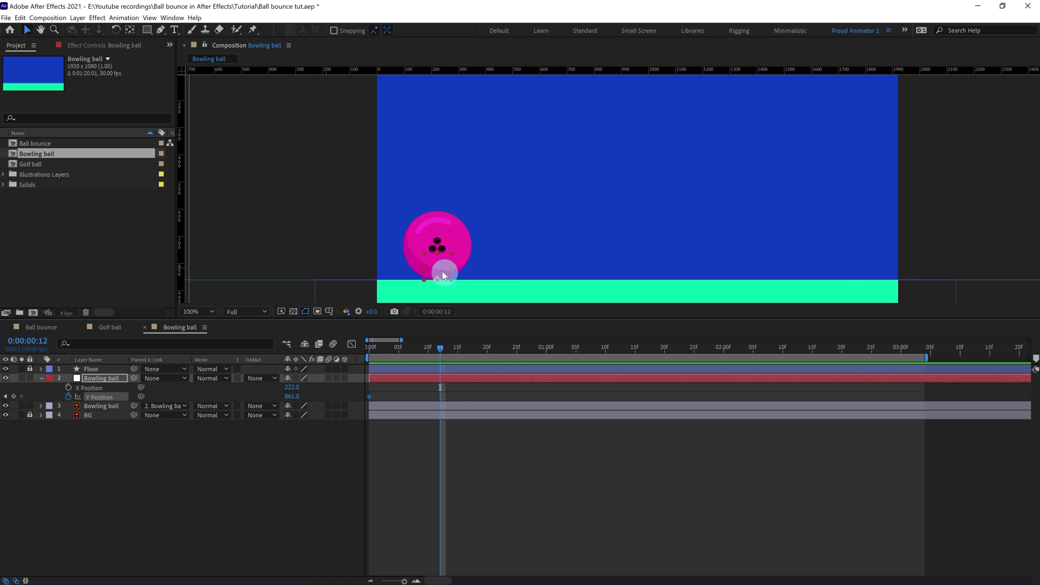
Raise the Bowling ball null straight up to about Y Position 299 at 0:00:00:12.
scroll(430, 267, "down", 2)
left_click_drag(427, 247, 360, 283)
scroll(391, 223, "up", 1)
left_click_drag(422, 246, 425, 168)
key("v")
left_click_drag(398, 223, 399, 141)
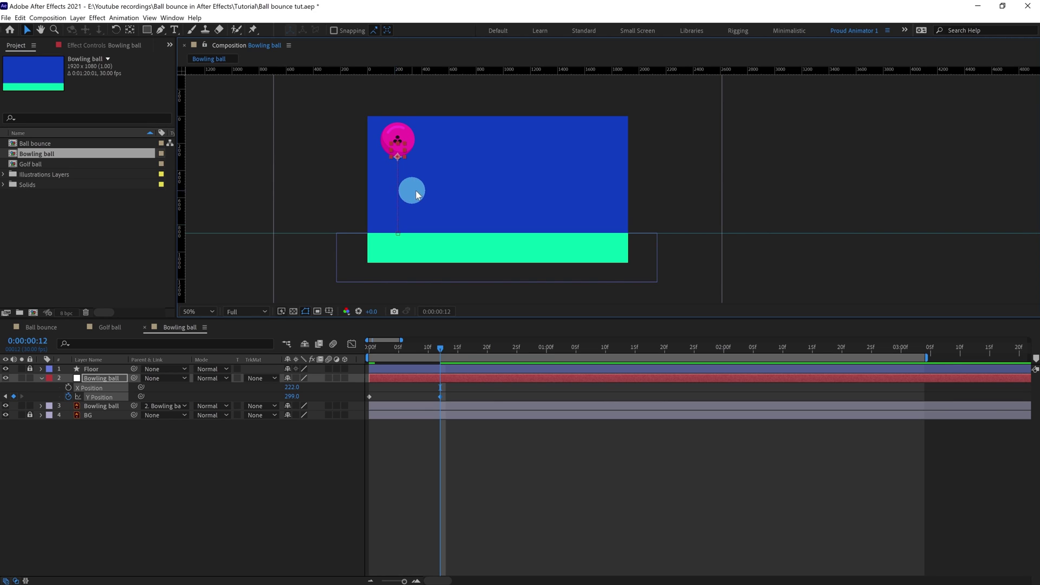
Time-reverse the Bowling ball null's two Y Position keyframes and scrub through the drop.
left_click_drag(461, 390, 372, 401)
right_click(369, 398)
mouse_move(444, 510)
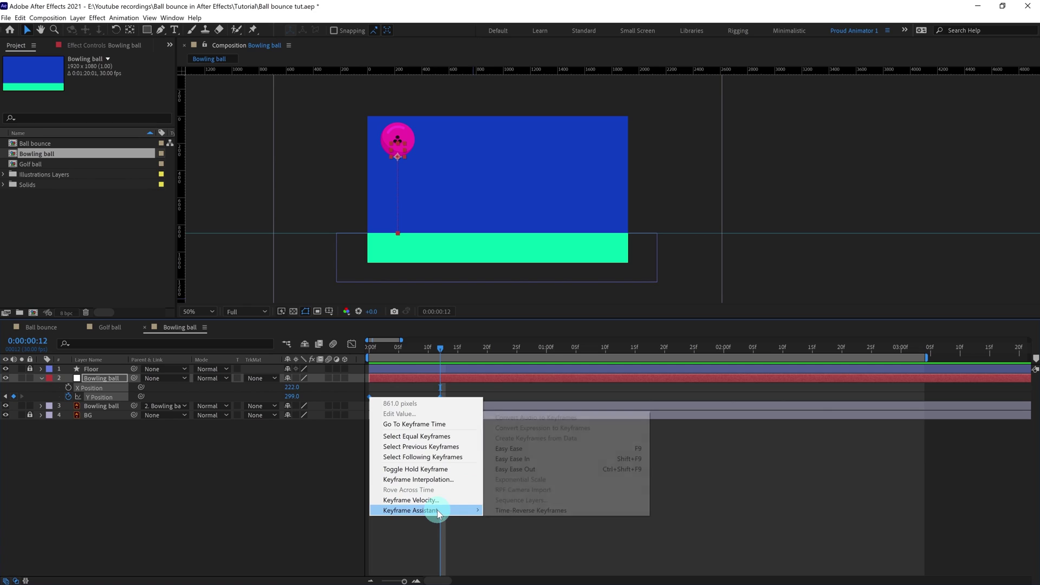
left_click(502, 511)
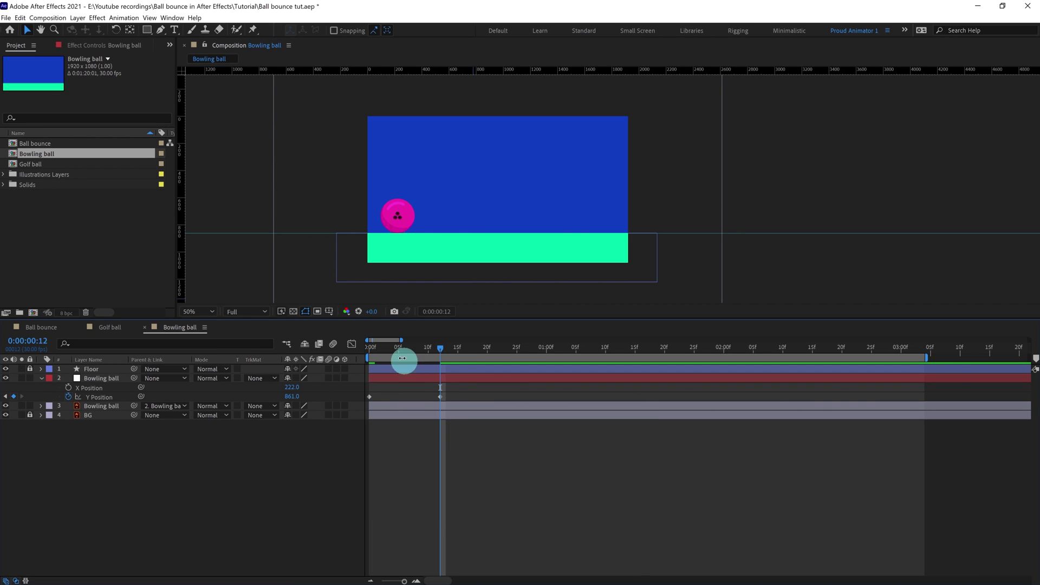
left_click(366, 345)
left_click_drag(378, 348, 439, 359)
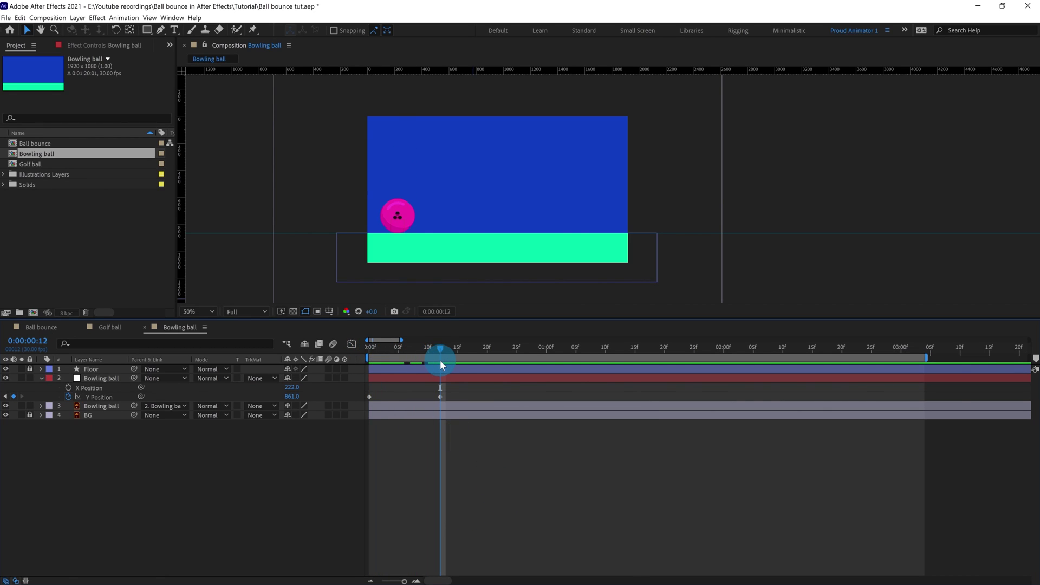
Apply Easy Ease to both Y Position keyframes and steepen the value curve into the floor impact at 0:00:00:12.
left_click_drag(448, 399, 363, 397)
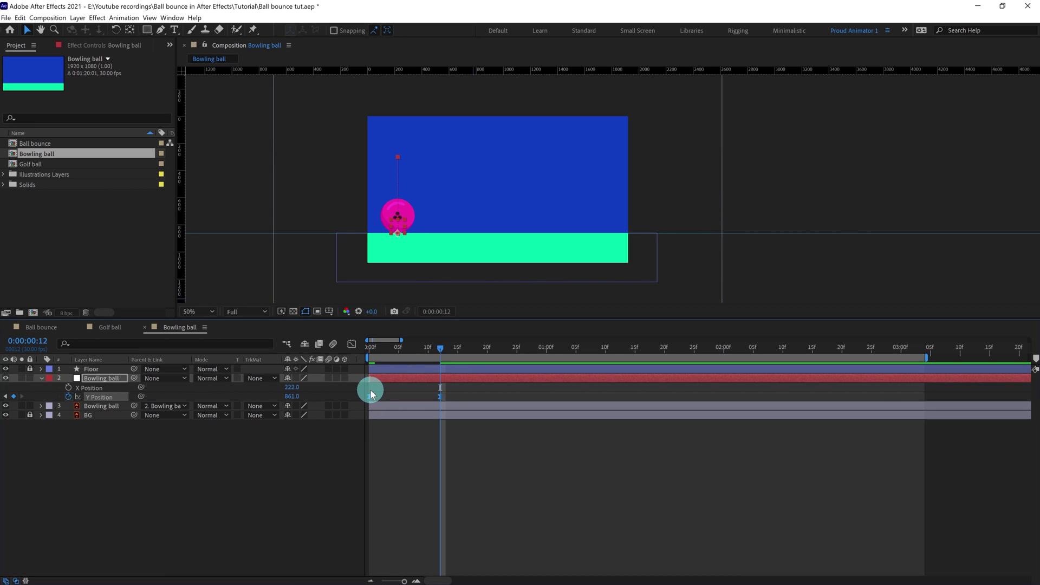
left_click(351, 344)
left_click(433, 386)
left_click_drag(415, 378, 456, 461)
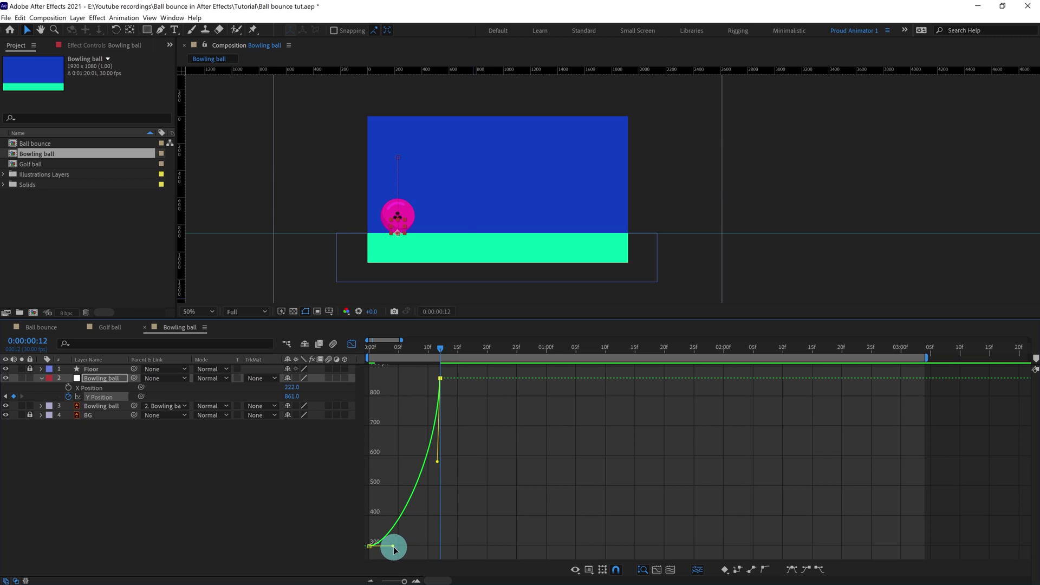
Preview the drop and reshape its value curve with a slightly shorter start handle and a longer, lower impact handle at 0:00:00:12.
key("Home")
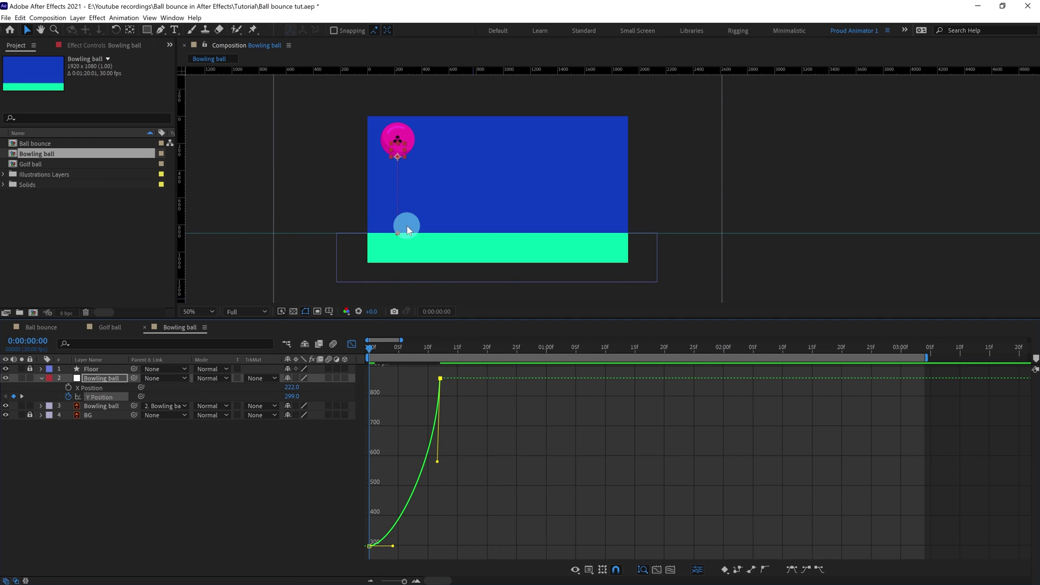
key("equal")
key("equal")
key("space")
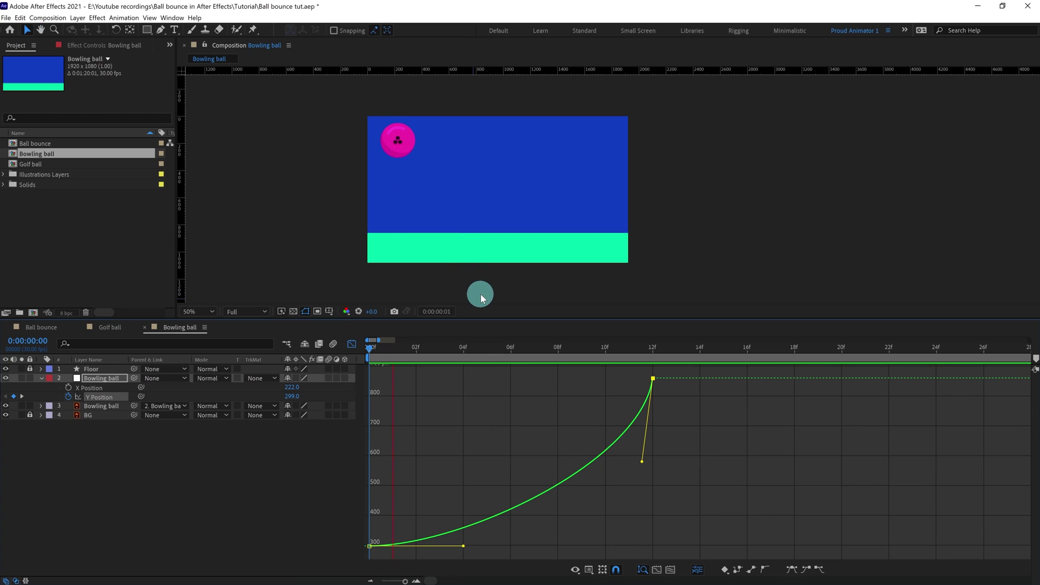
key("space")
key("space")
key("space")
left_click_drag(463, 548, 451, 546)
left_click_drag(641, 461, 617, 524)
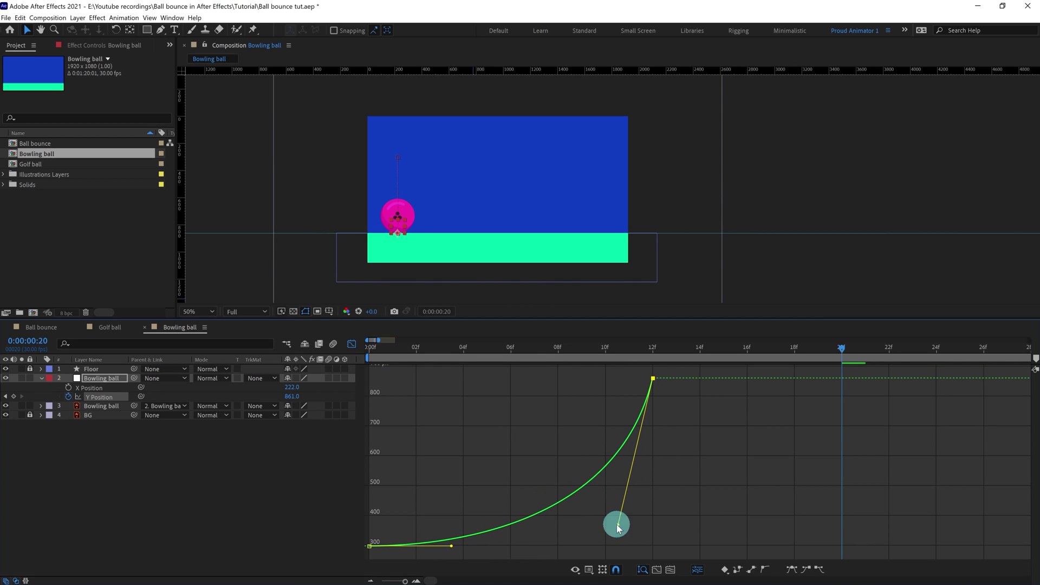
left_click_drag(377, 352, 351, 350)
key("space")
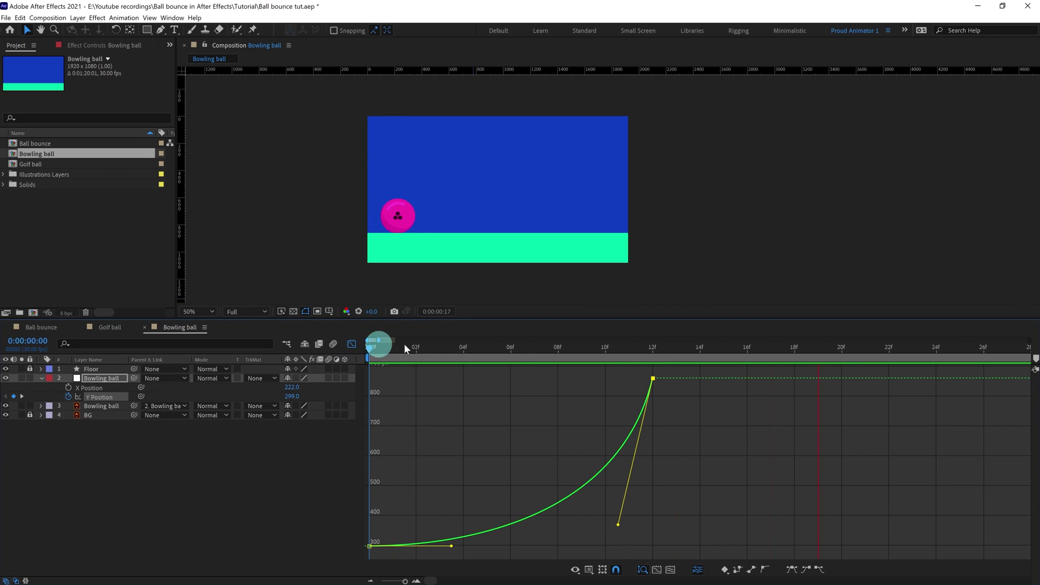
Advance 12 frames past the floor impact and add a floor-level Y Position keyframe at 0:00:00:24.
left_click(651, 348)
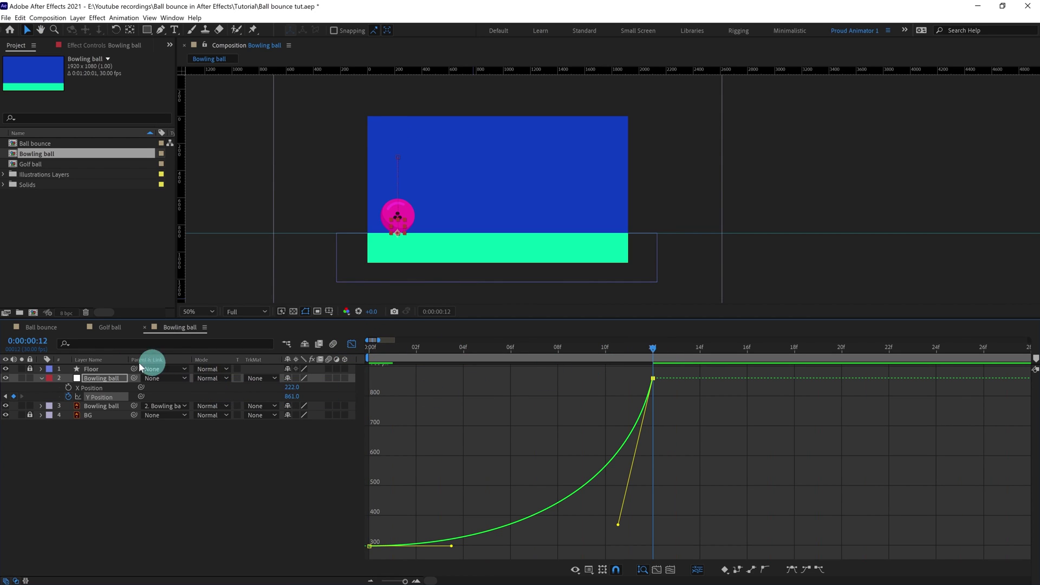
left_click(11, 341)
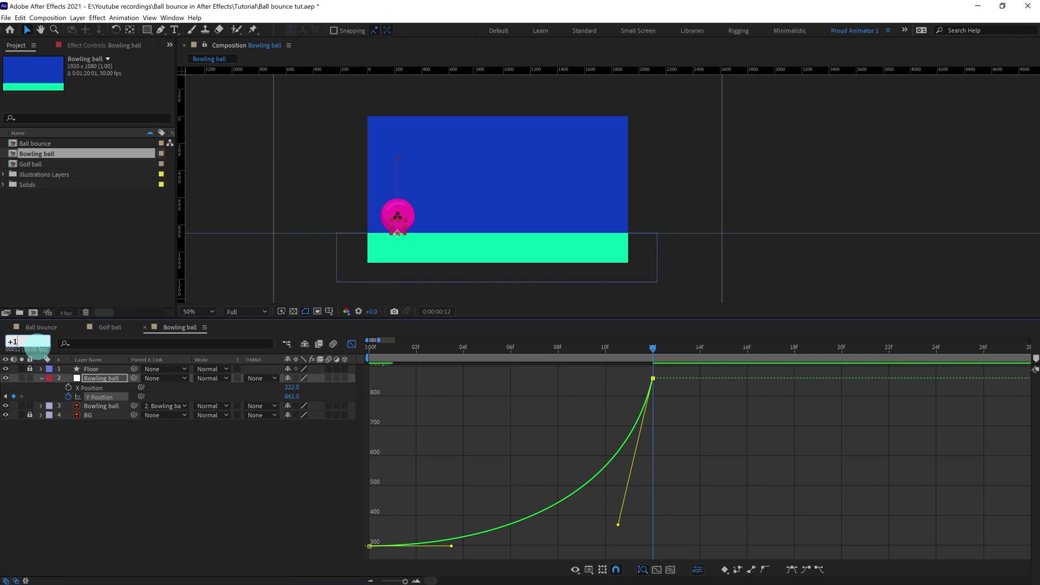
type("+12")
key("Return")
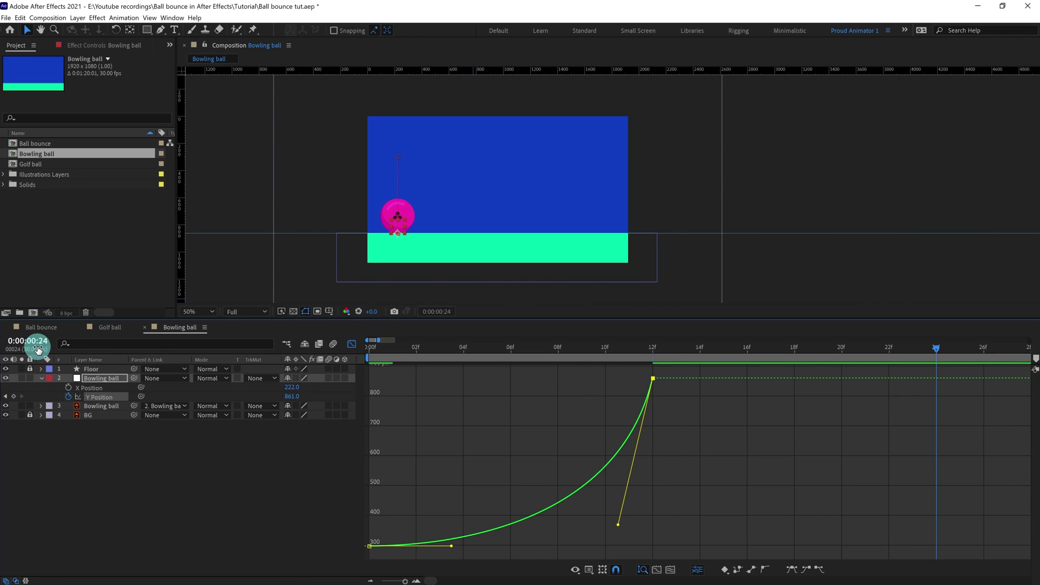
left_click(938, 383, "ctrl")
Bend the Y Position curve between 0:00:00:12 and 0:00:00:24 into a shallow bounce arc and preview it.
left_click_drag(889, 378, 891, 392)
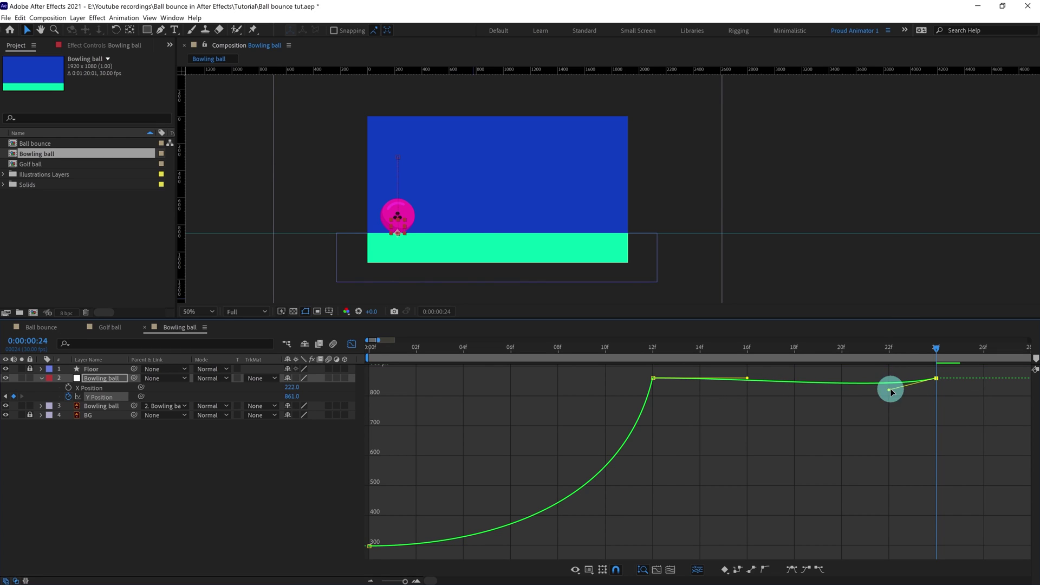
left_click_drag(747, 378, 738, 404)
left_click_drag(891, 394, 893, 398)
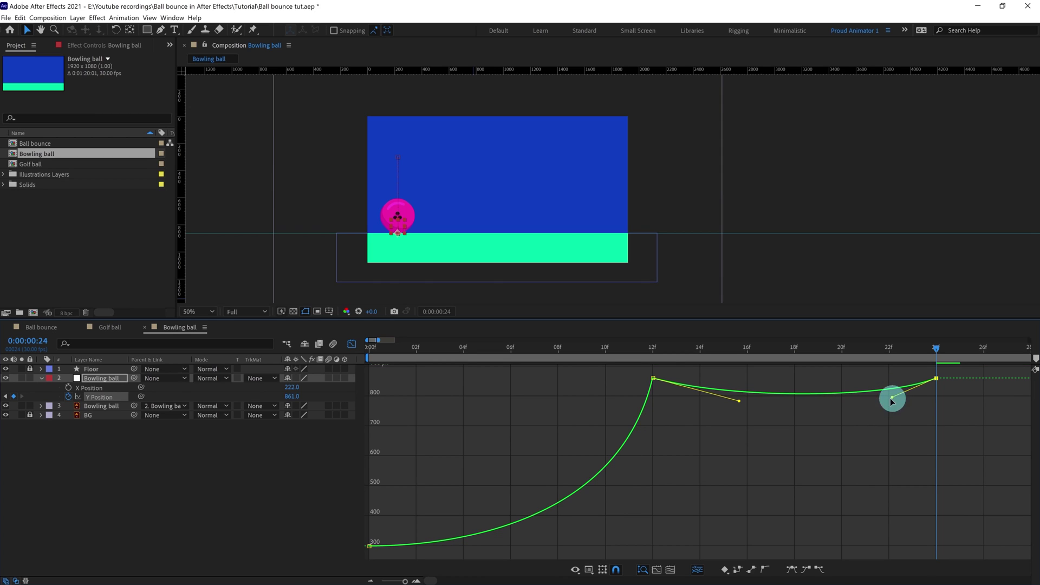
left_click(383, 348)
key("space")
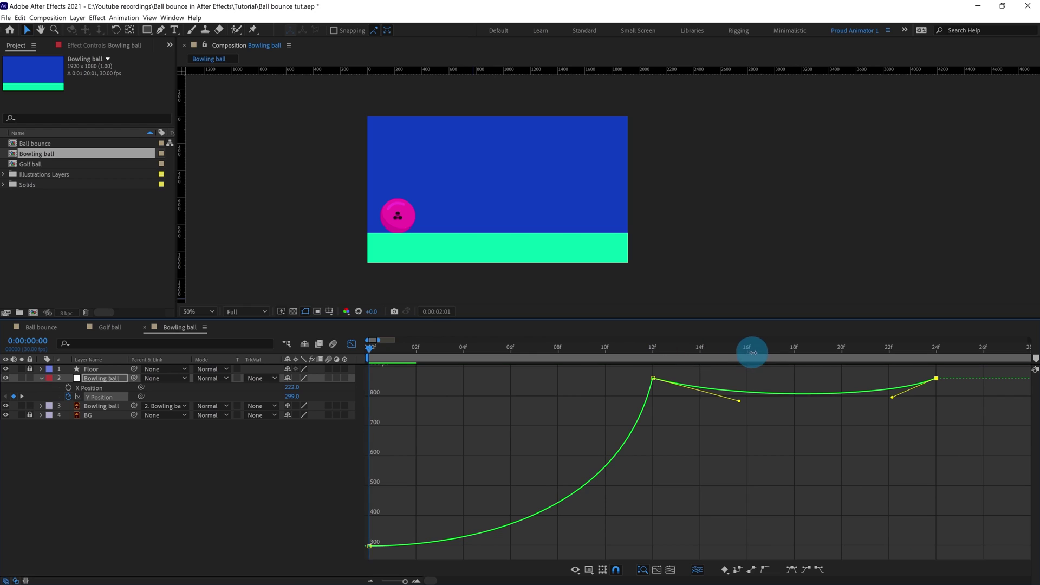
key("space")
Lower the bounce arc by shortening the handles at 0:00:00:12 and 0:00:00:24, checking the ball's height at 0:00:00:18.
left_click(793, 350)
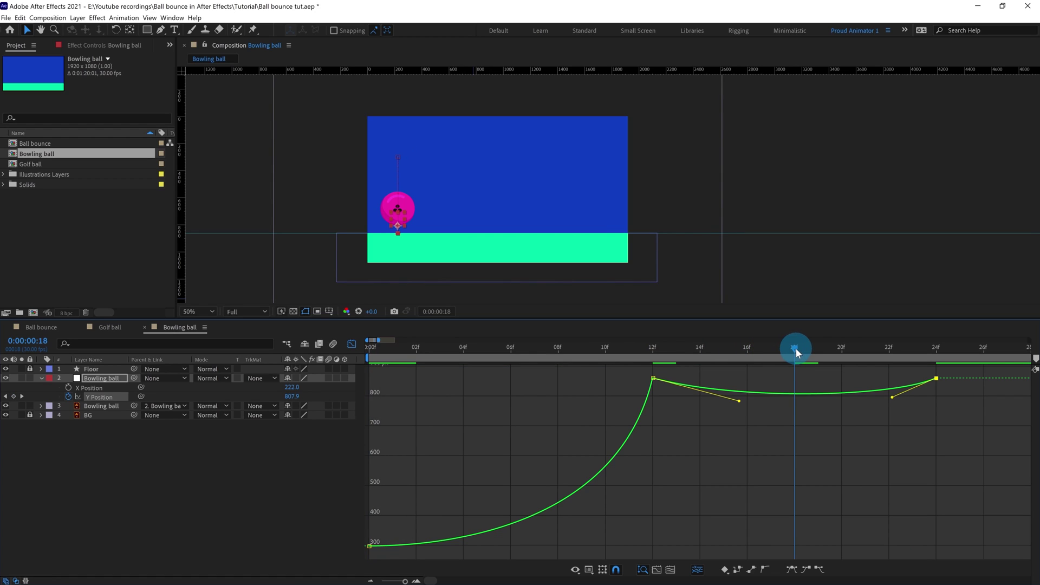
left_click_drag(739, 401, 728, 393)
left_click_drag(892, 397, 886, 392)
left_click_drag(728, 393, 731, 392)
left_click_drag(886, 392, 887, 390)
left_click_drag(732, 393, 729, 392)
left_click_drag(401, 348, 350, 346)
key("space")
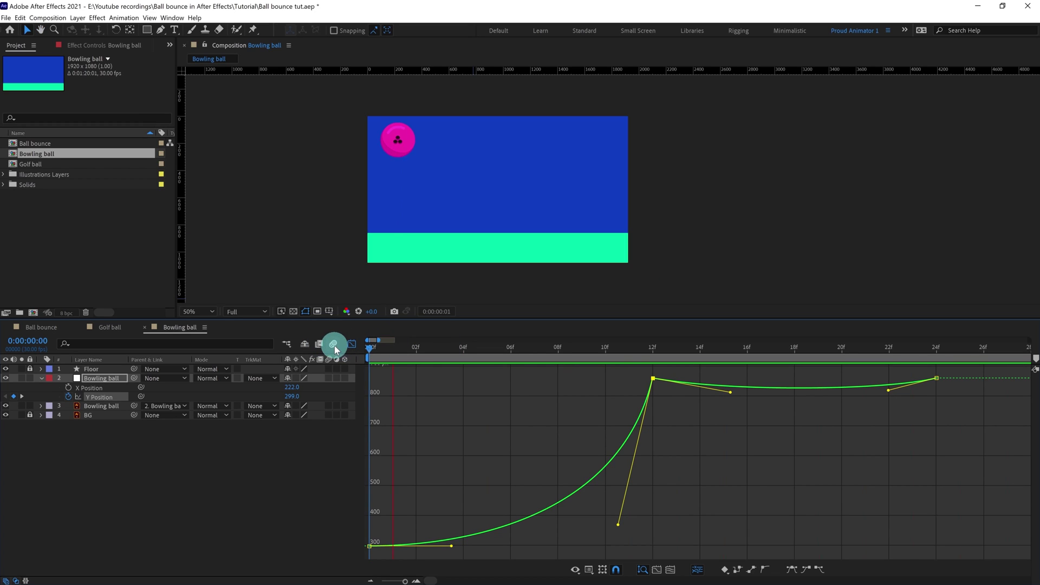
Flatten the bounce arc further so the bowling ball barely leaves the floor, and play back the result.
left_click(795, 348)
left_click_drag(734, 394, 725, 389)
left_click_drag(888, 390, 883, 387)
left_click_drag(470, 346, 330, 346)
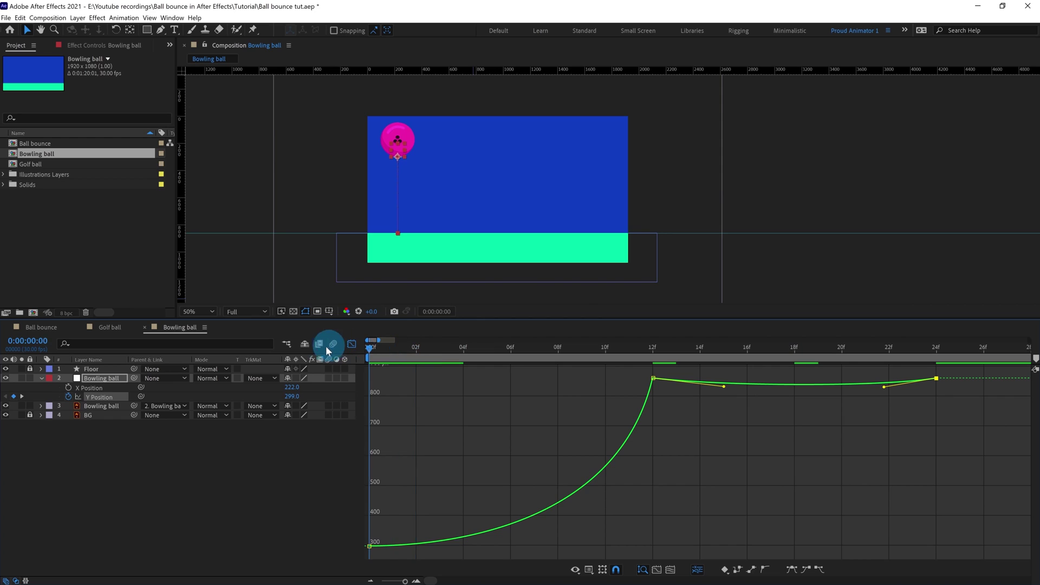
key("space")
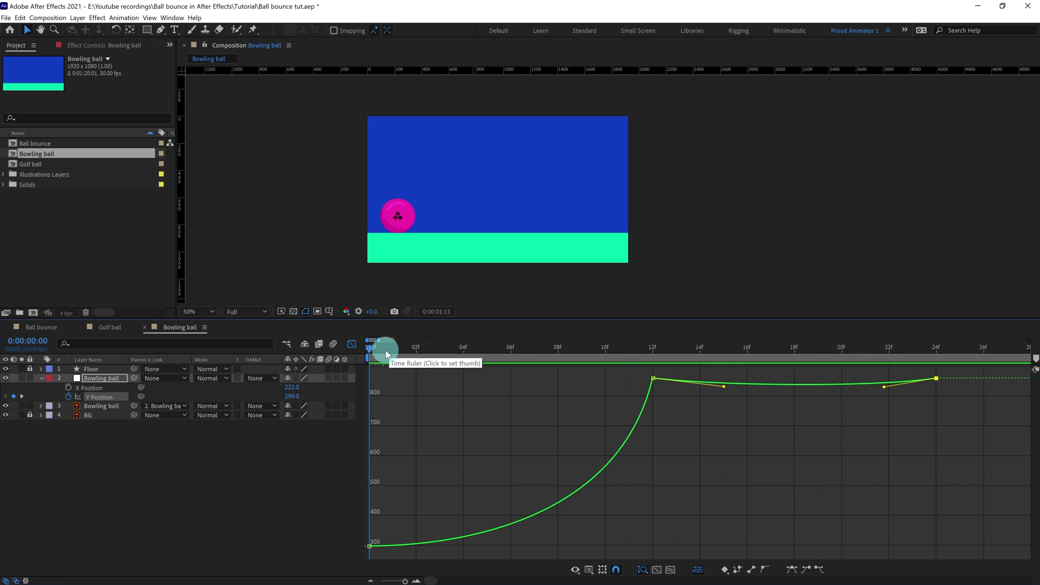
key("space")
Add X Position keyframes to the Bowling ball null at frame 0 and at 0:00:00:24.
left_click(353, 343)
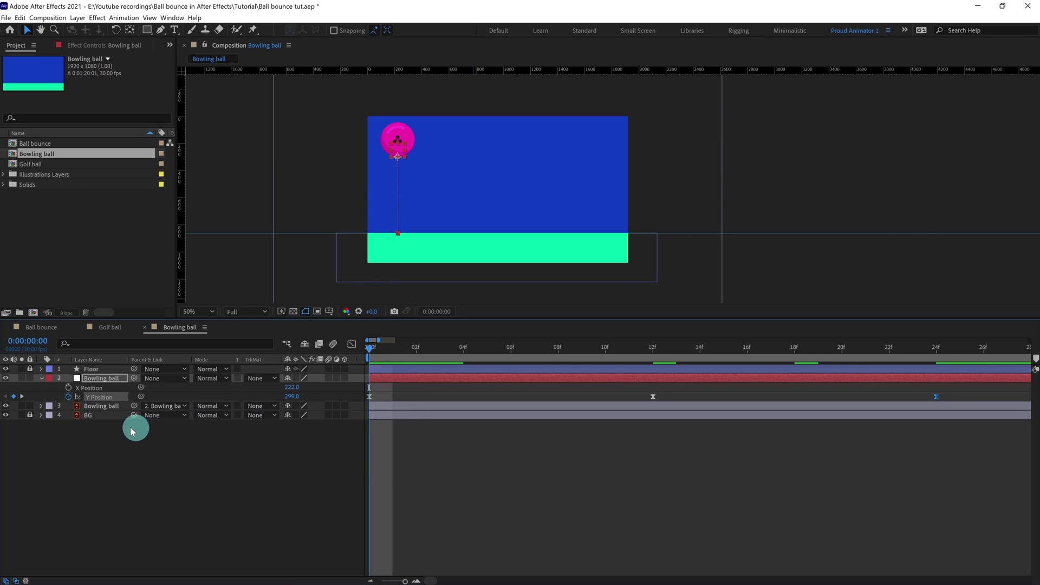
left_click(68, 387)
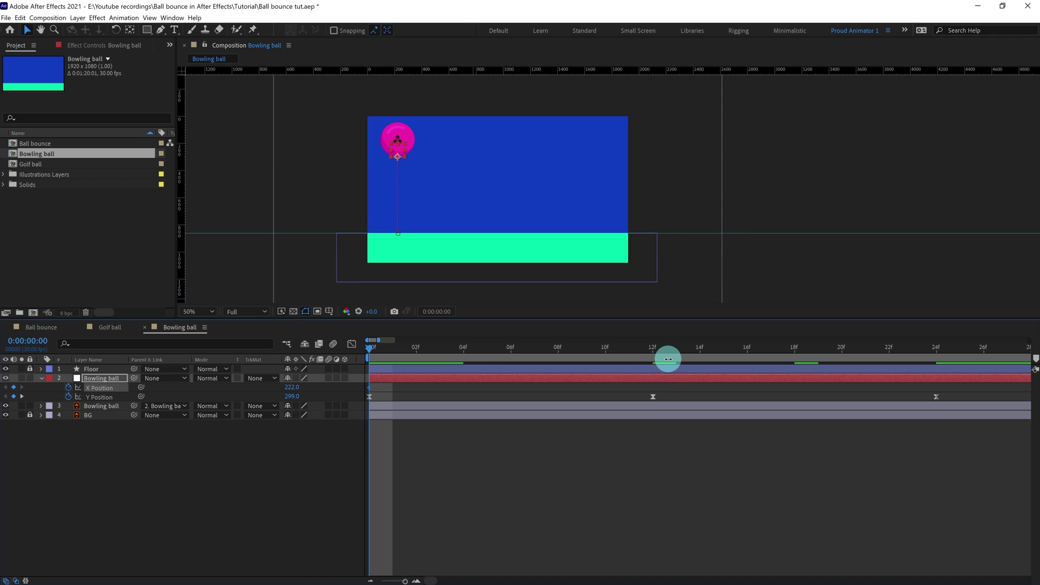
left_click_drag(650, 348, 930, 366)
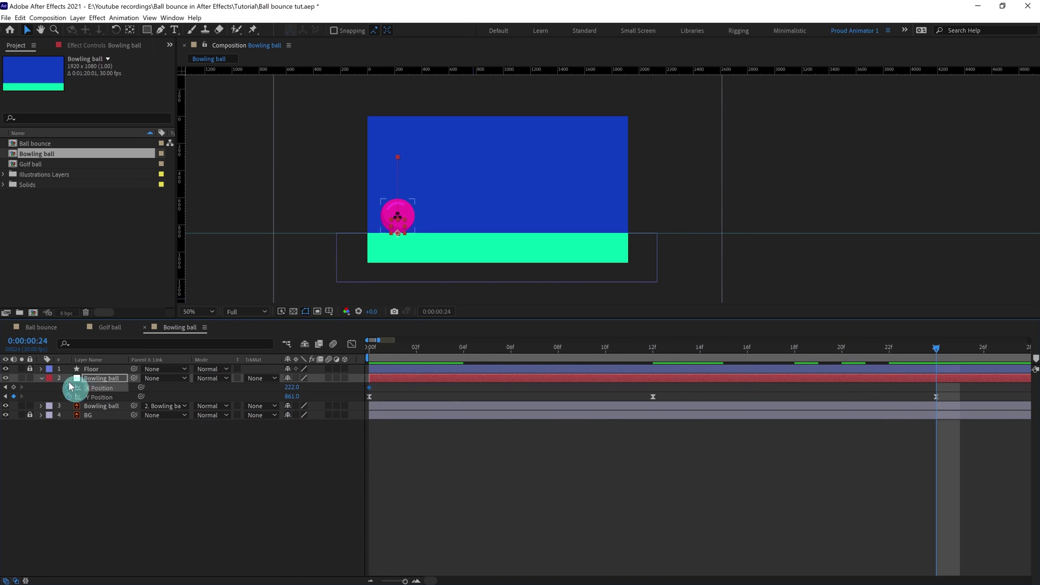
left_click(14, 387)
Place the null outside the frame at X Position -132 at frame 0 and at X Position 334 at 0:00:00:24.
left_click(385, 347)
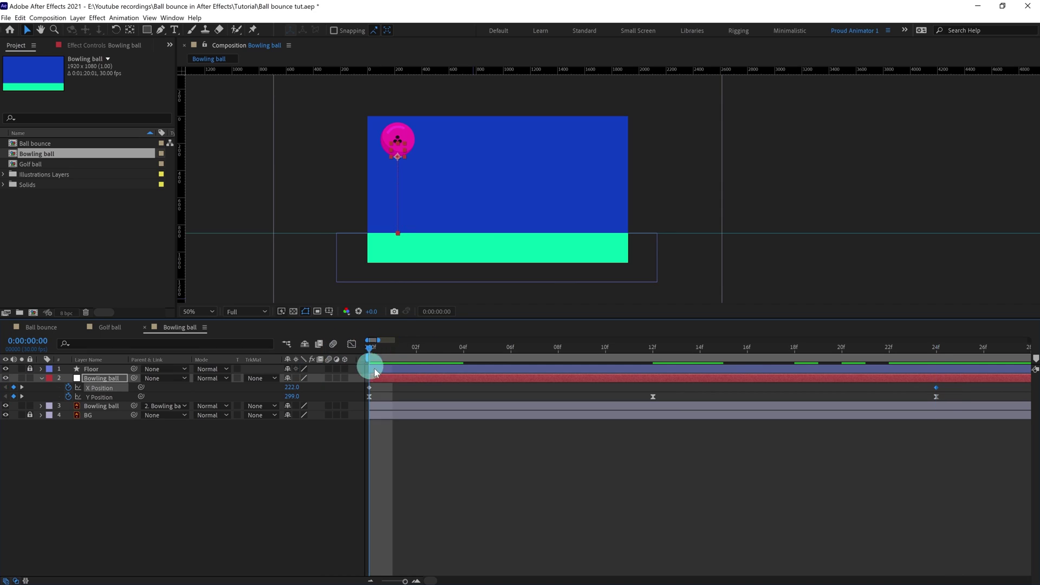
left_click_drag(397, 151, 351, 152)
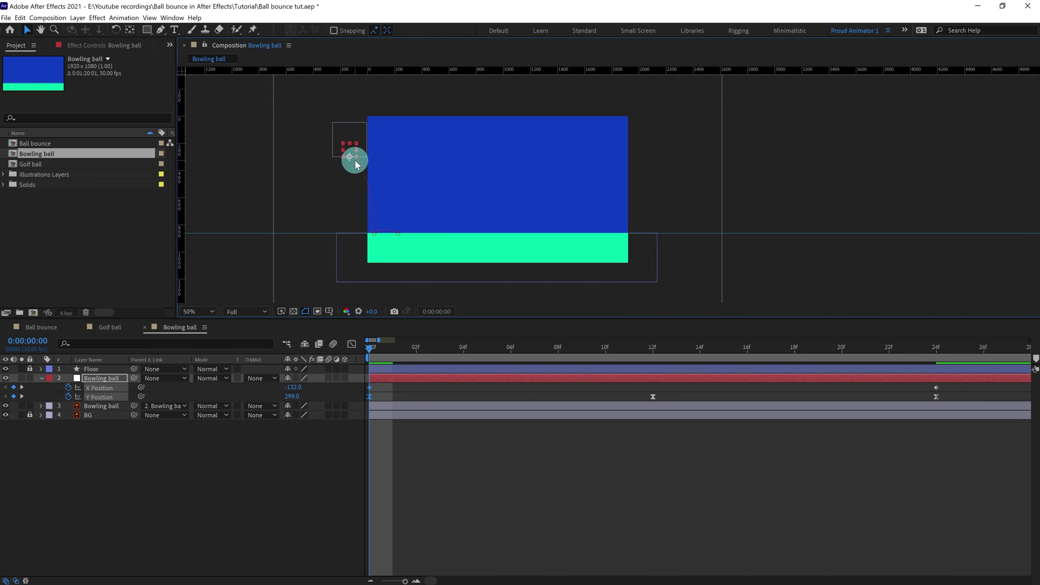
key("minus")
left_click(648, 345)
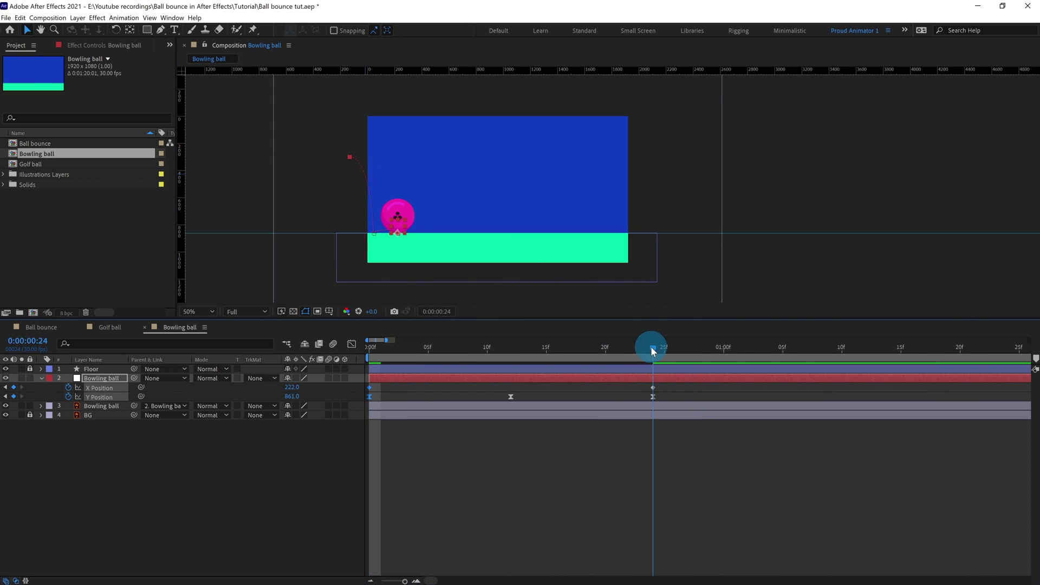
mouse_move(401, 226)
left_mouse_down()
mouse_move(426, 226)
mouse_move(416, 226)
left_mouse_up()
Retime the null's last X Position keyframe to 0:00:00:27, leaving the Y Position keyframes in place.
left_click(741, 387)
left_click(678, 384)
left_click_drag(657, 351, 689, 352)
left_click(654, 388)
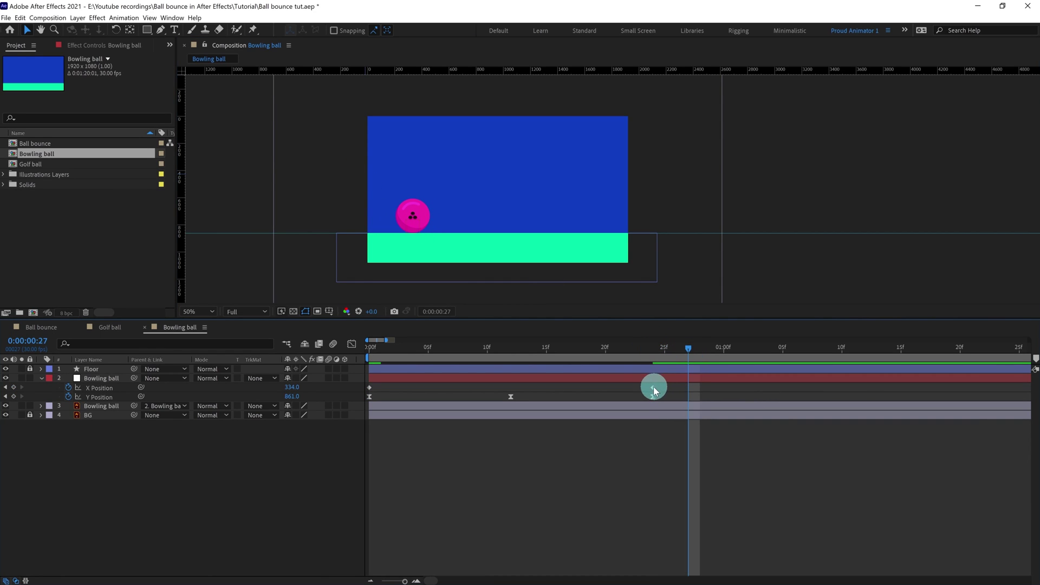
left_click(662, 387)
left_click_drag(680, 388, 683, 391)
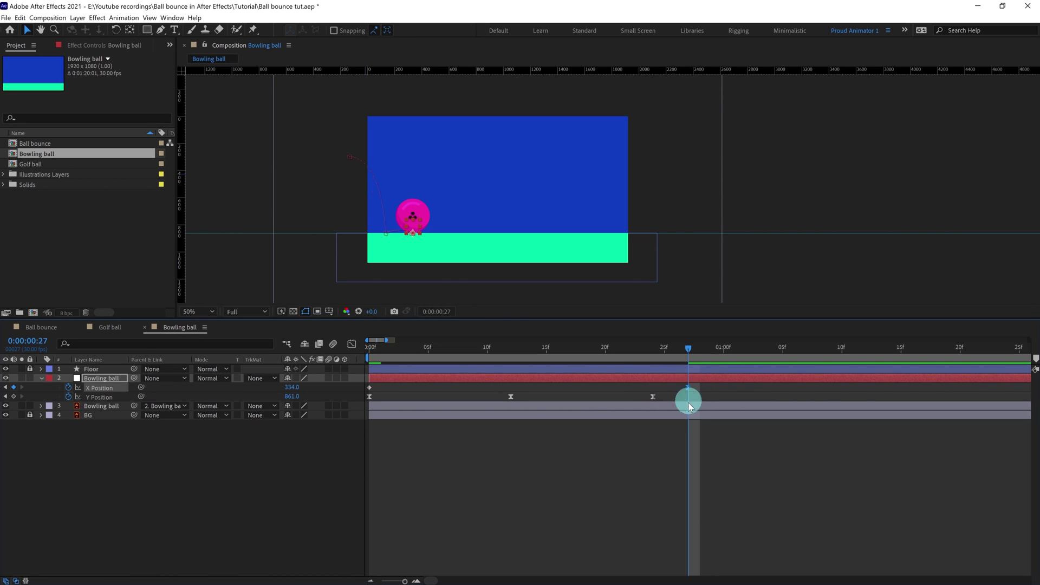
Apply Easy Ease to the last X Position keyframe, check its value curve and preview the bounce from frame 0.
left_click(352, 358)
left_click(352, 345)
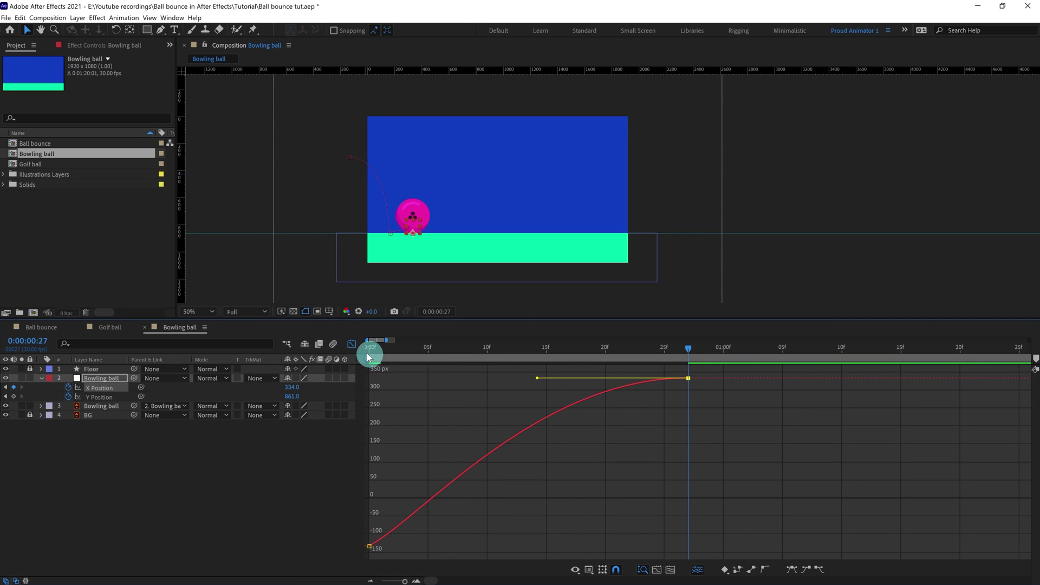
left_click(351, 344)
left_click_drag(384, 347, 370, 347)
key("space")
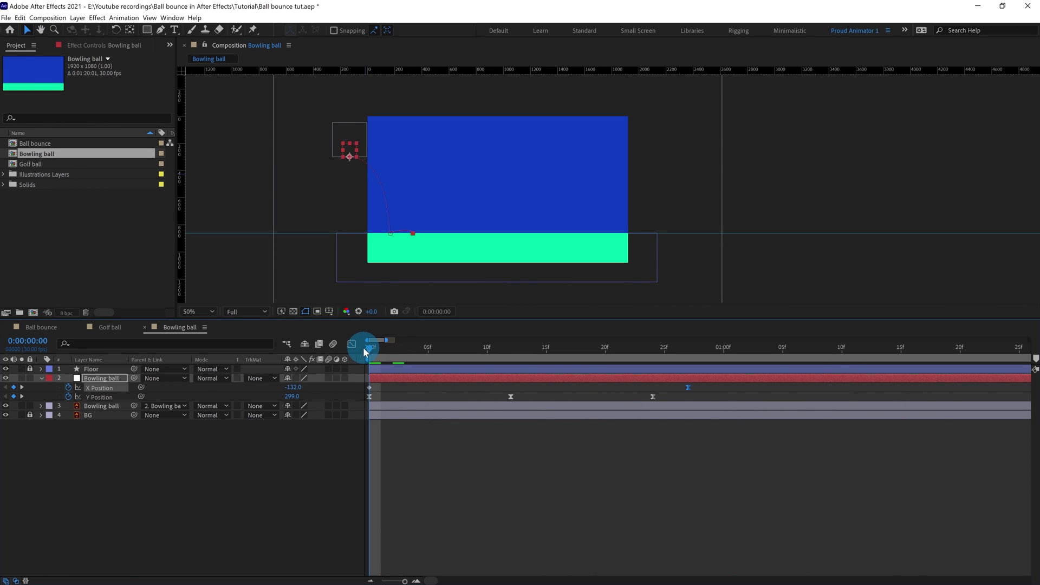
key("space")
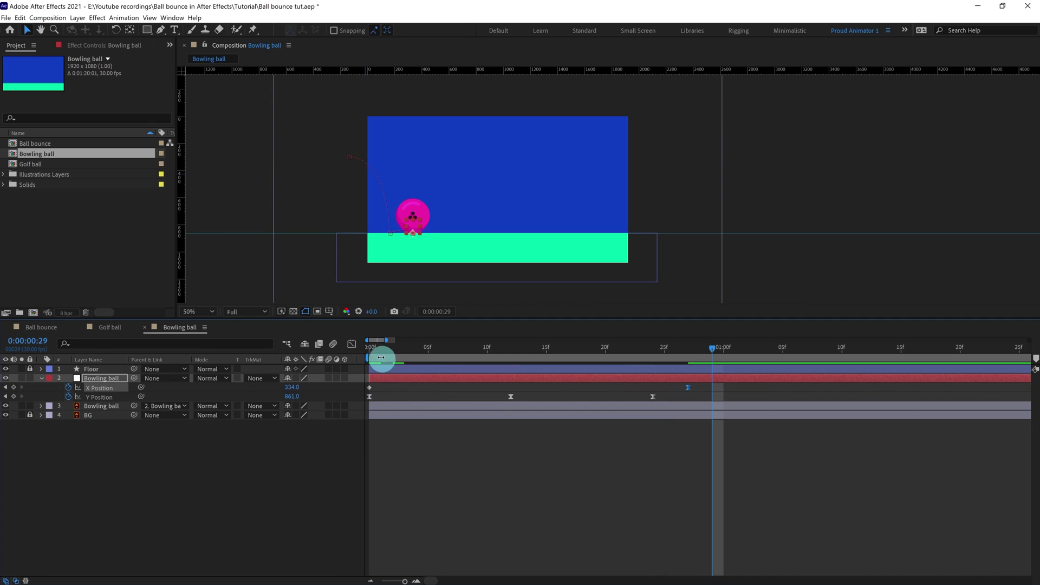
key("space")
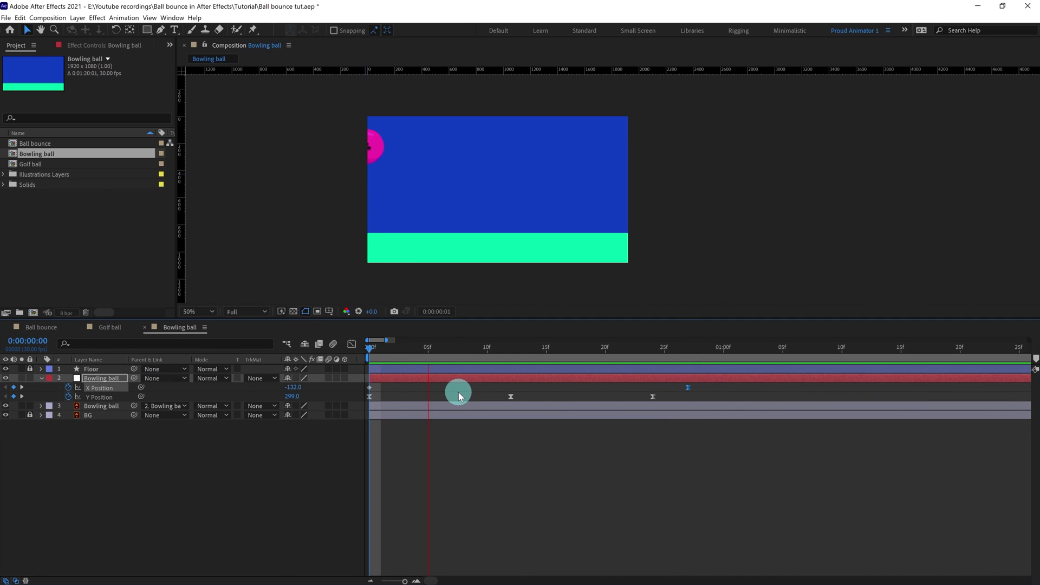
left_click(369, 350)
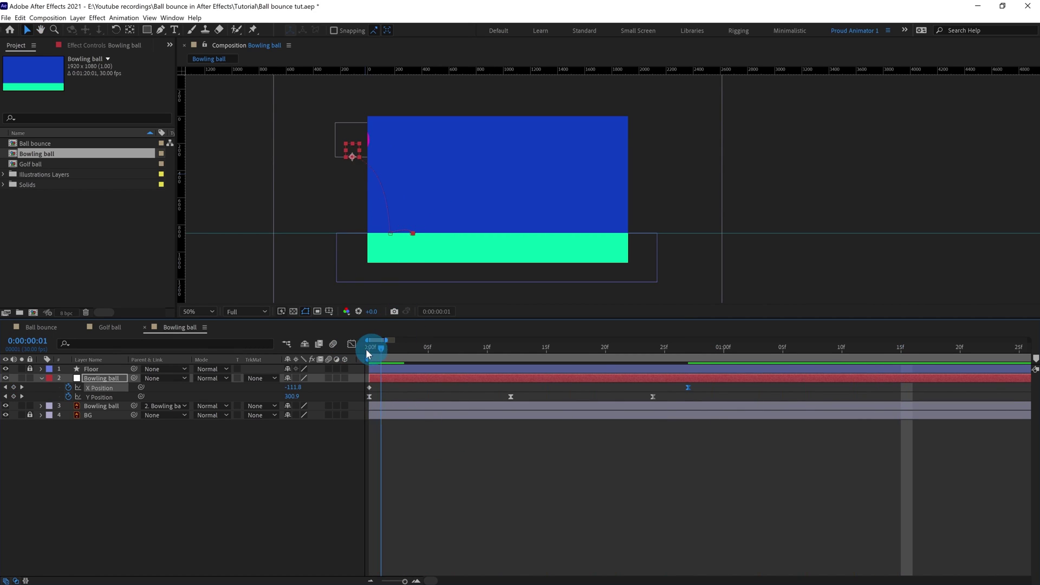
Keyframe the Bowling ball artwork layer's Rotation at frame 0 and set it to 1x+180° at 0:00:00:27.
left_click(102, 406)
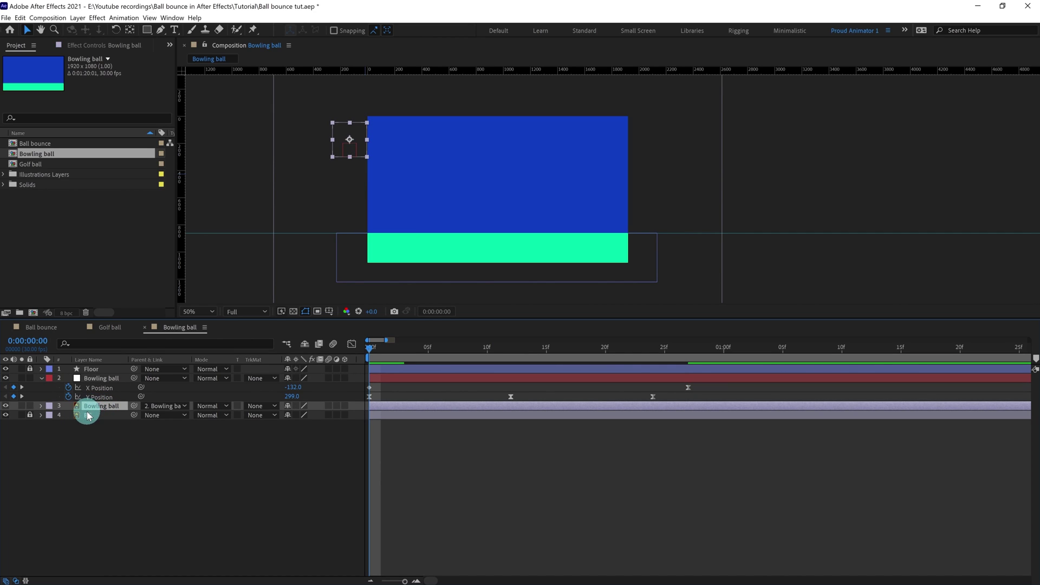
key("r")
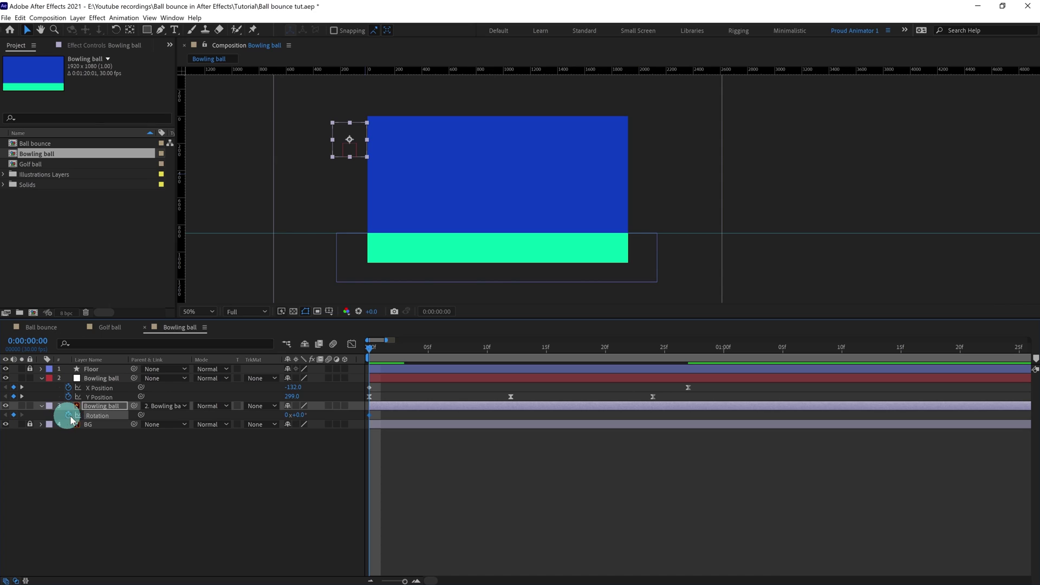
left_click_drag(641, 347, 685, 359)
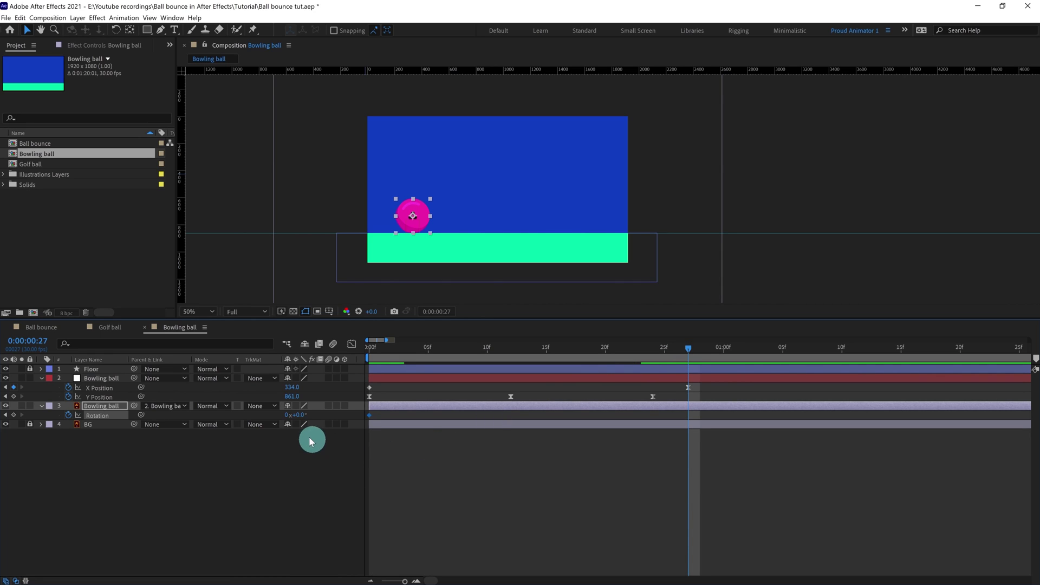
left_click(287, 415)
type("1.5")
key("Return")
left_click(648, 478)
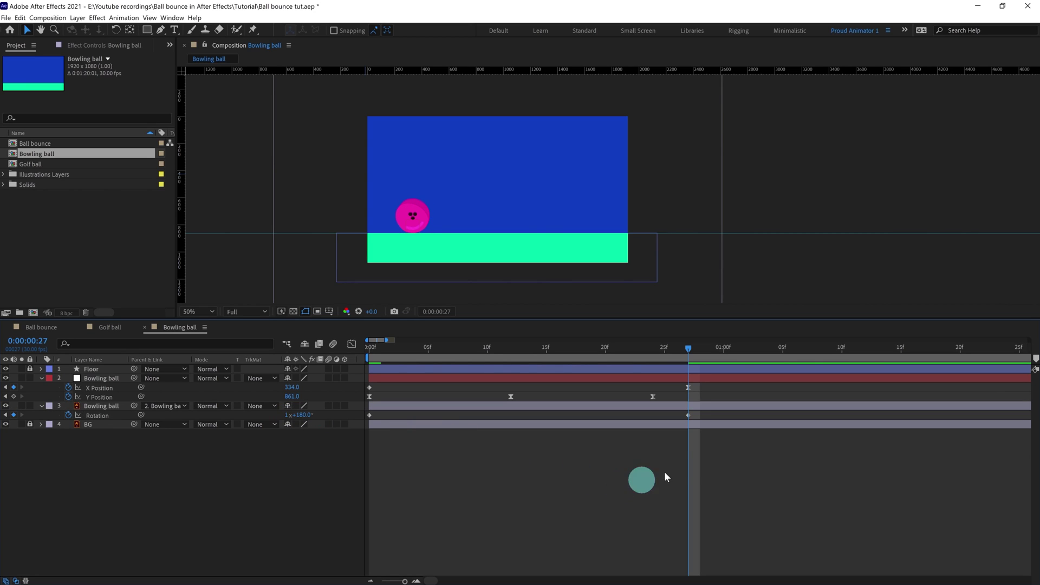
Move the last Rotation keyframe to 0:00:00:28, apply Easy Ease to it and preview the roll.
key("Page_Down")
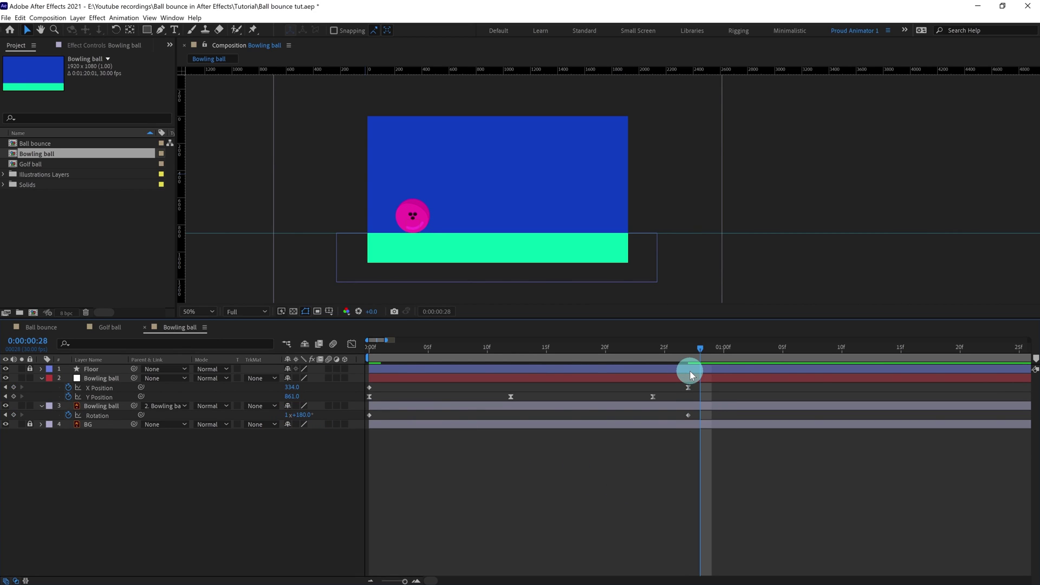
key("Page_Down")
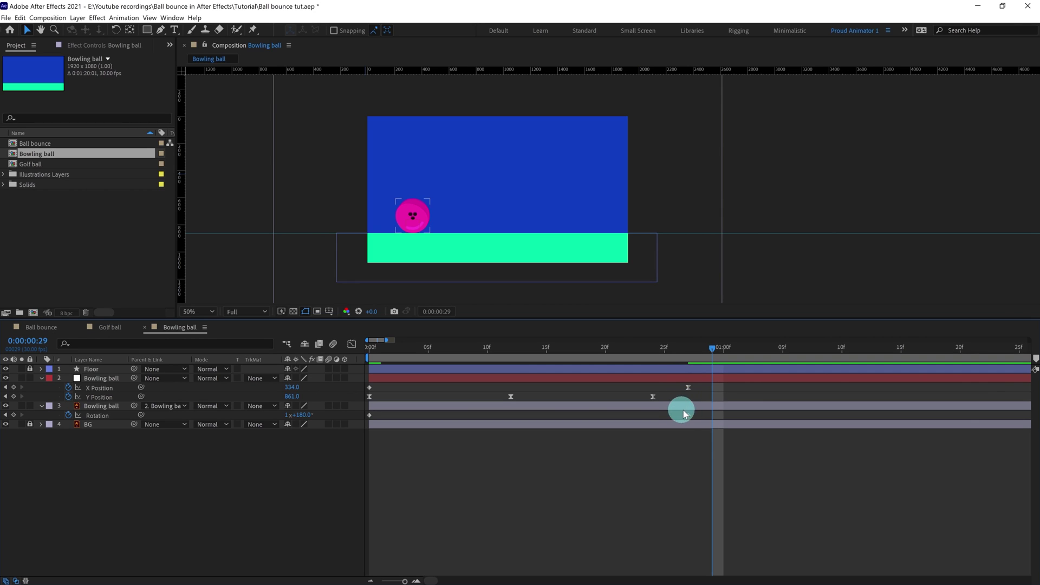
left_click(699, 346)
left_click_drag(688, 414, 696, 417)
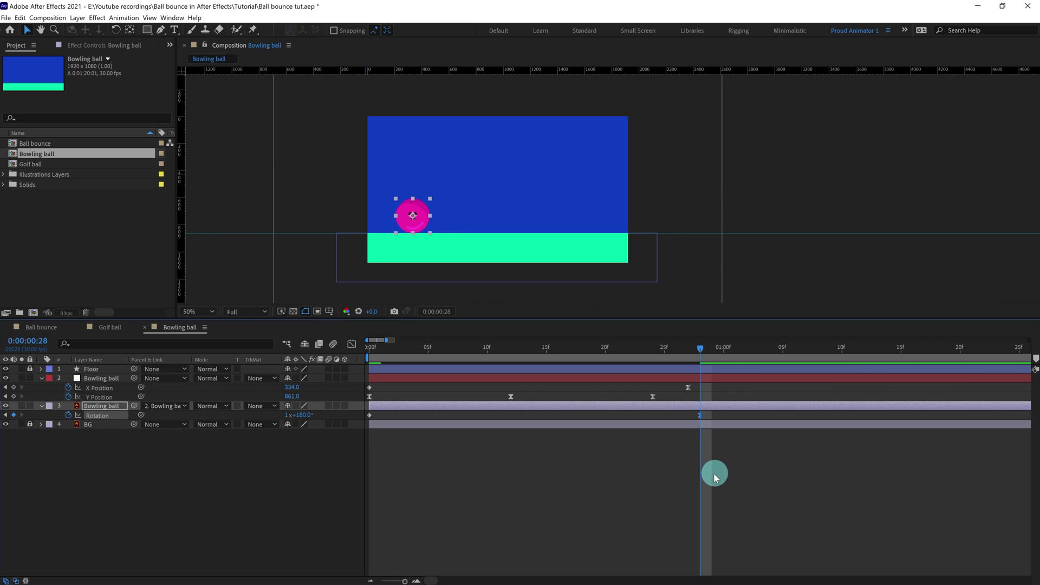
key("Home")
key("space")
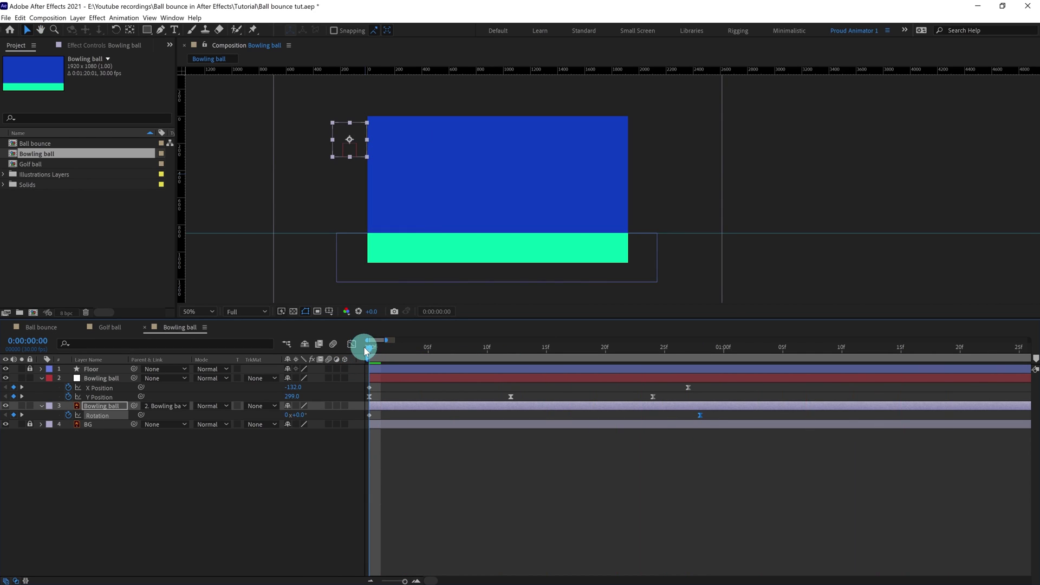
Set the bowling ball's Rotation to 1x+0.0° at 0:00:00:28.
left_click_drag(372, 351, 699, 348)
left_click(300, 415)
type("0")
key("Return")
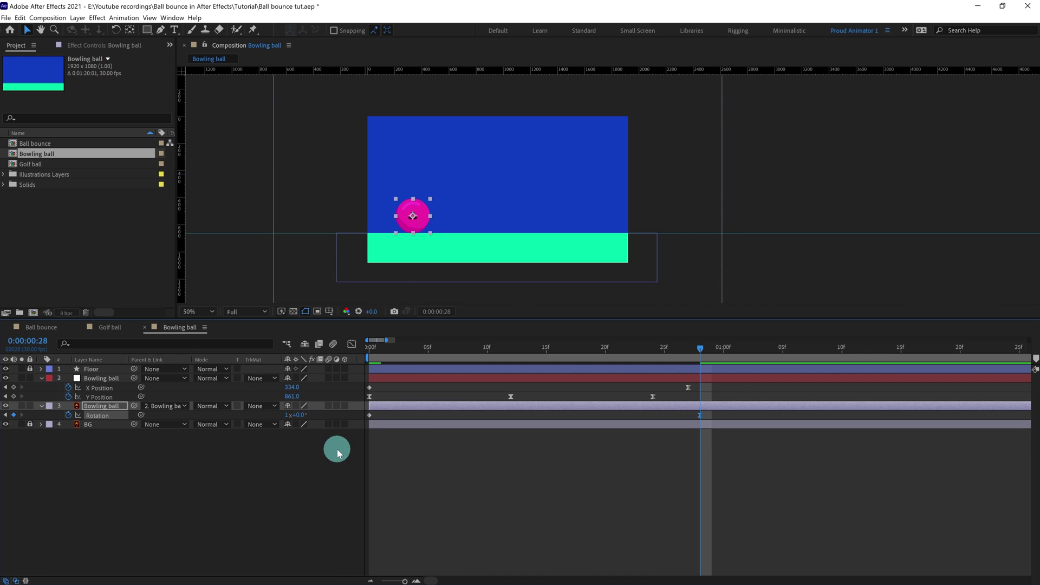